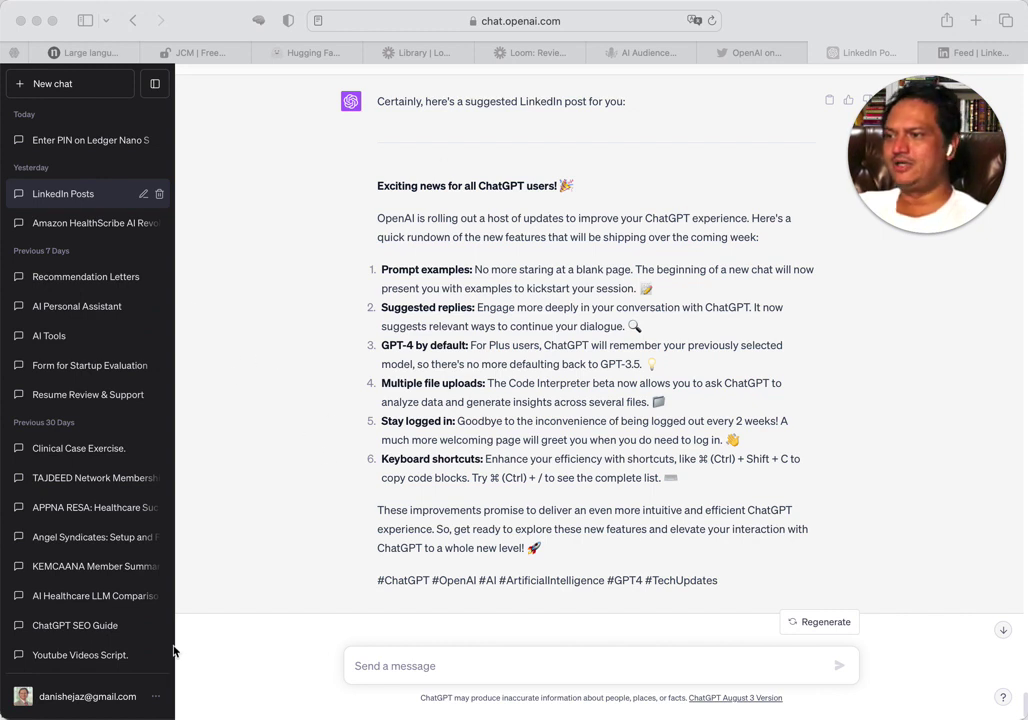
- Open the account menu listing My plan, Custom instructions, Settings & Beta and Log out
{"action": "left_click", "coordinate": [155, 703]}
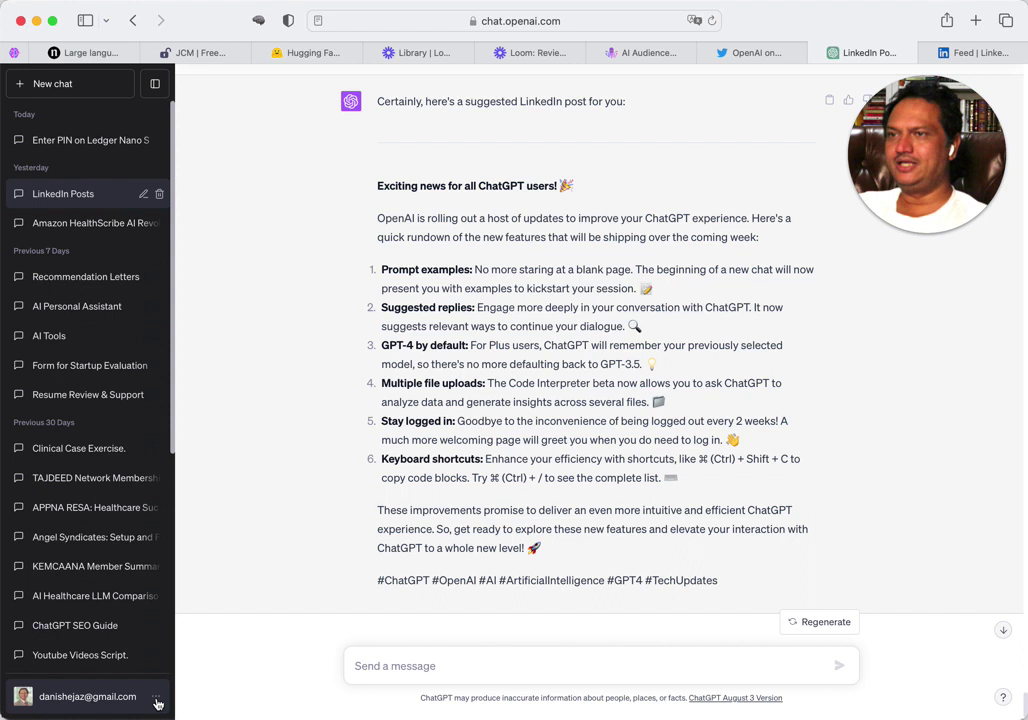
{"action": "left_click", "coordinate": [155, 703]}
- Log out, then sign back in using the saved e-mail and saved password
{"action": "left_click", "coordinate": [50, 656]}
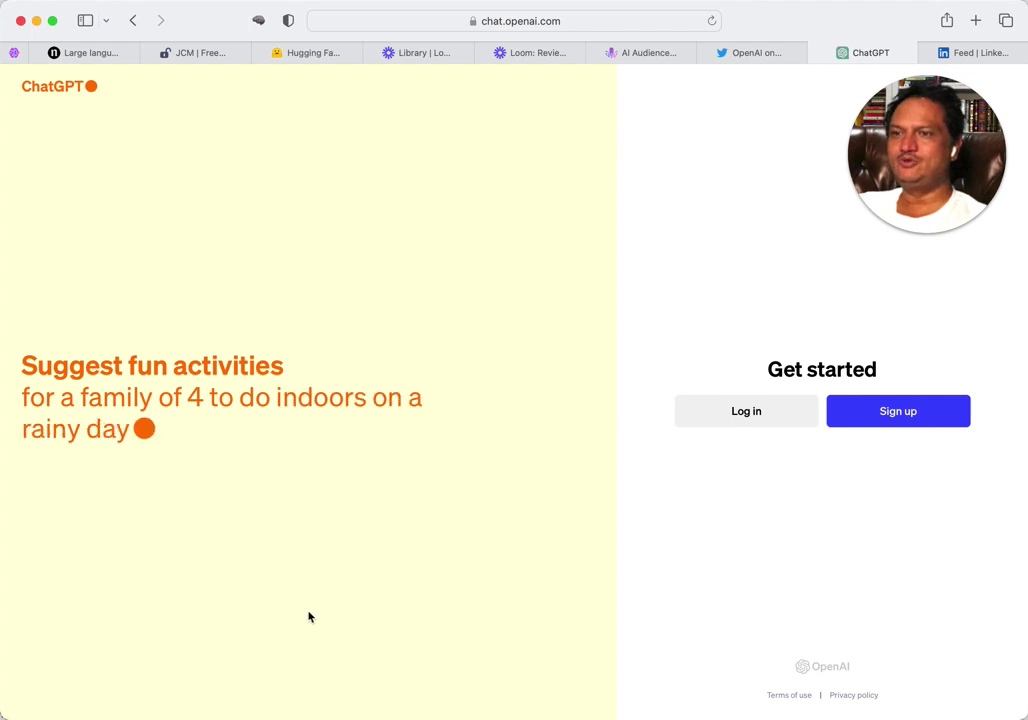
{"action": "left_click", "coordinate": [733, 416]}
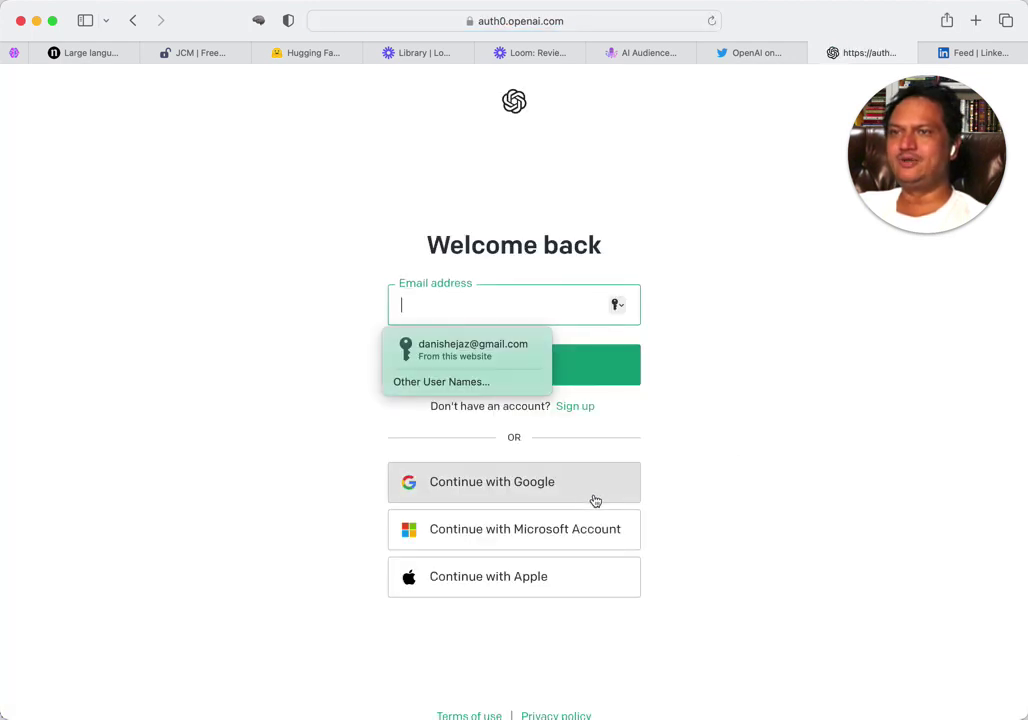
{"action": "left_click", "coordinate": [481, 362]}
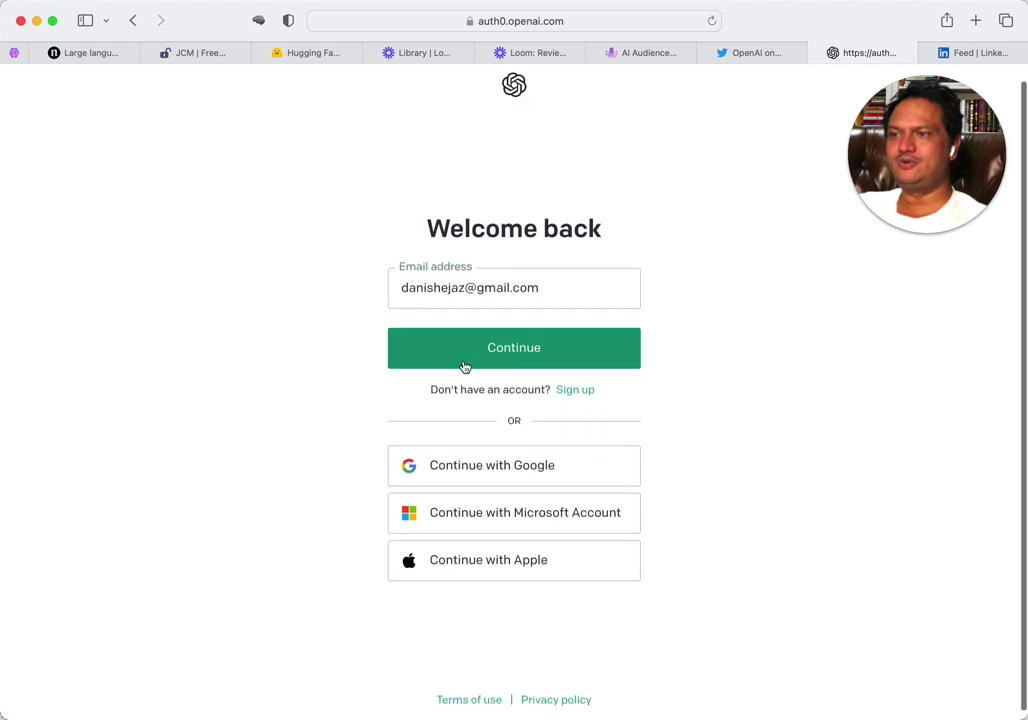
{"action": "left_click", "coordinate": [464, 366]}
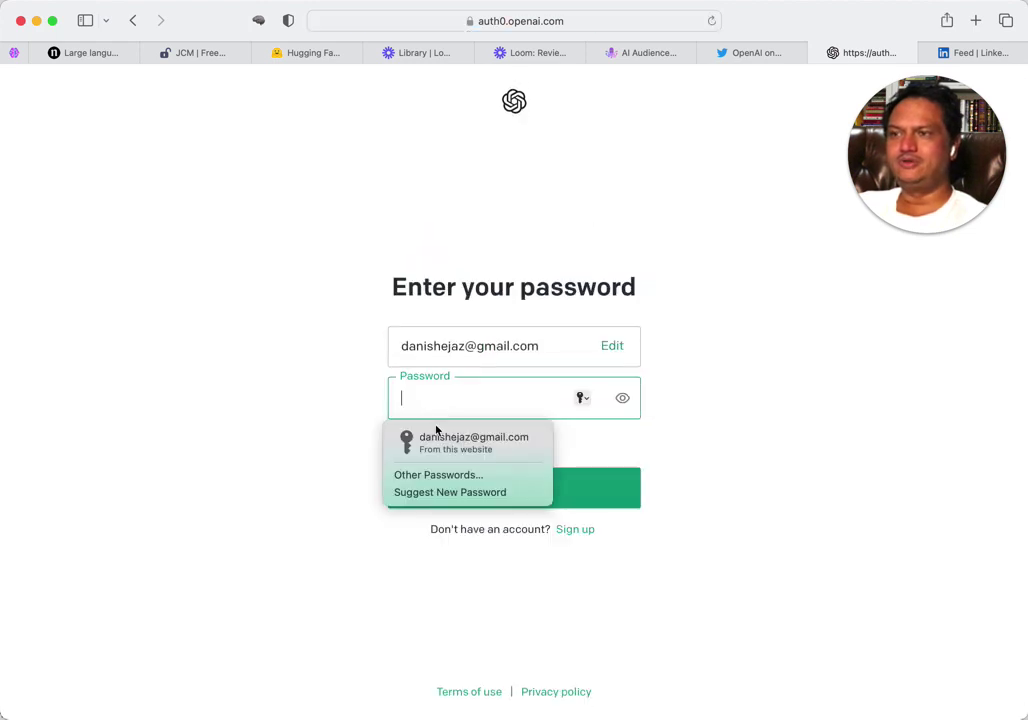
{"action": "left_click", "coordinate": [437, 436]}
{"action": "left_click", "coordinate": [469, 496]}
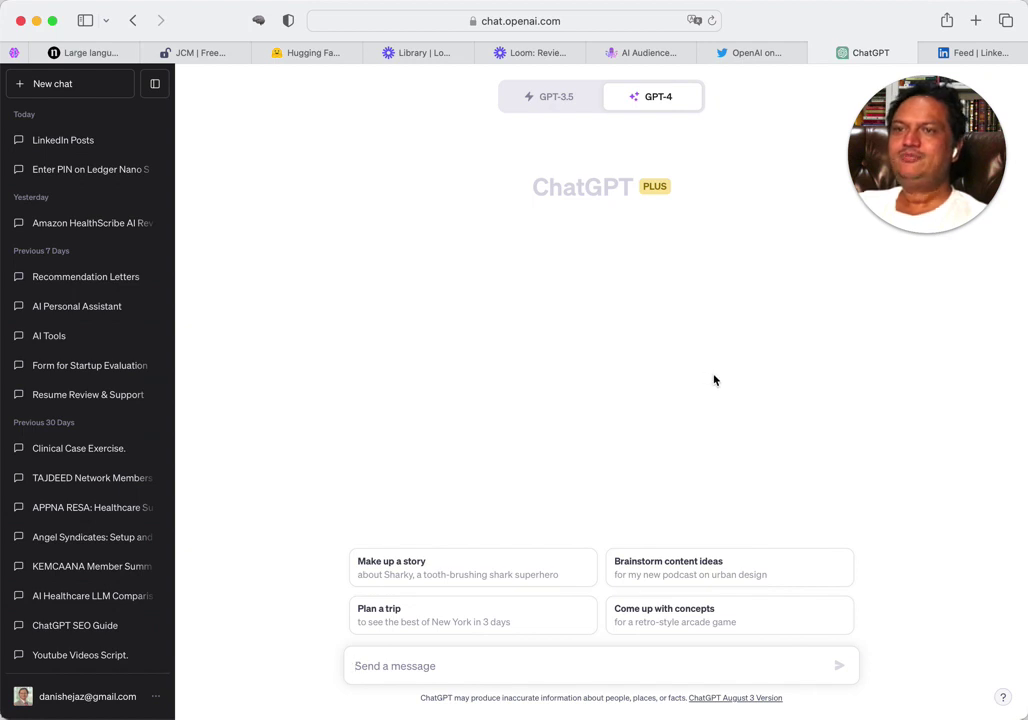
{"action": "left_click", "coordinate": [544, 98]}
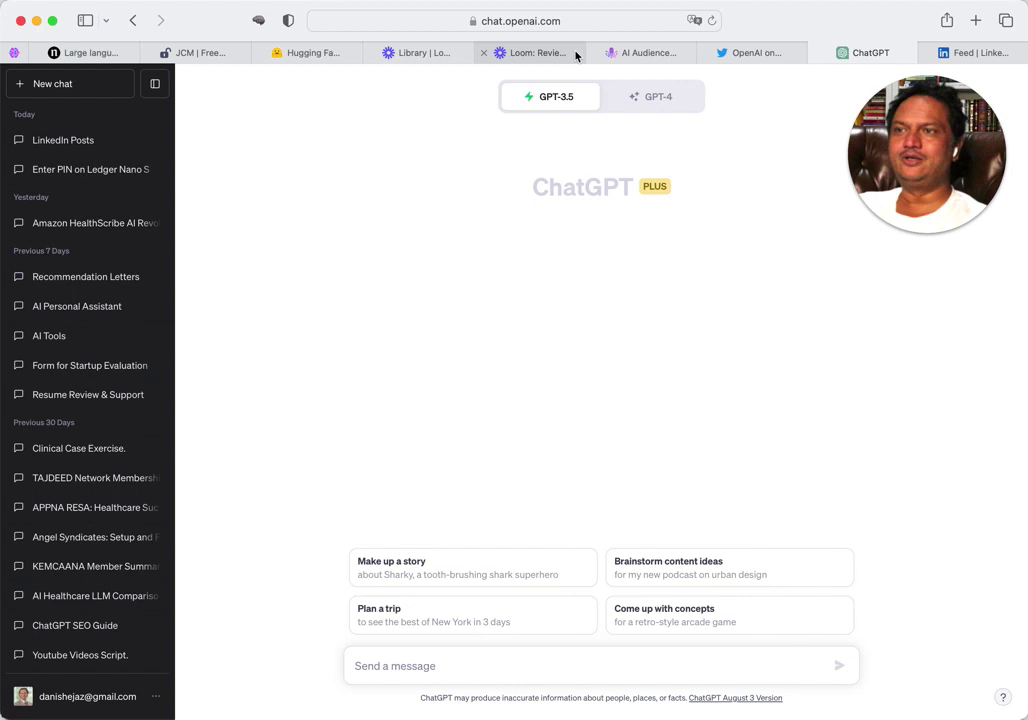
{"action": "mouse_move", "coordinate": [538, 111]}
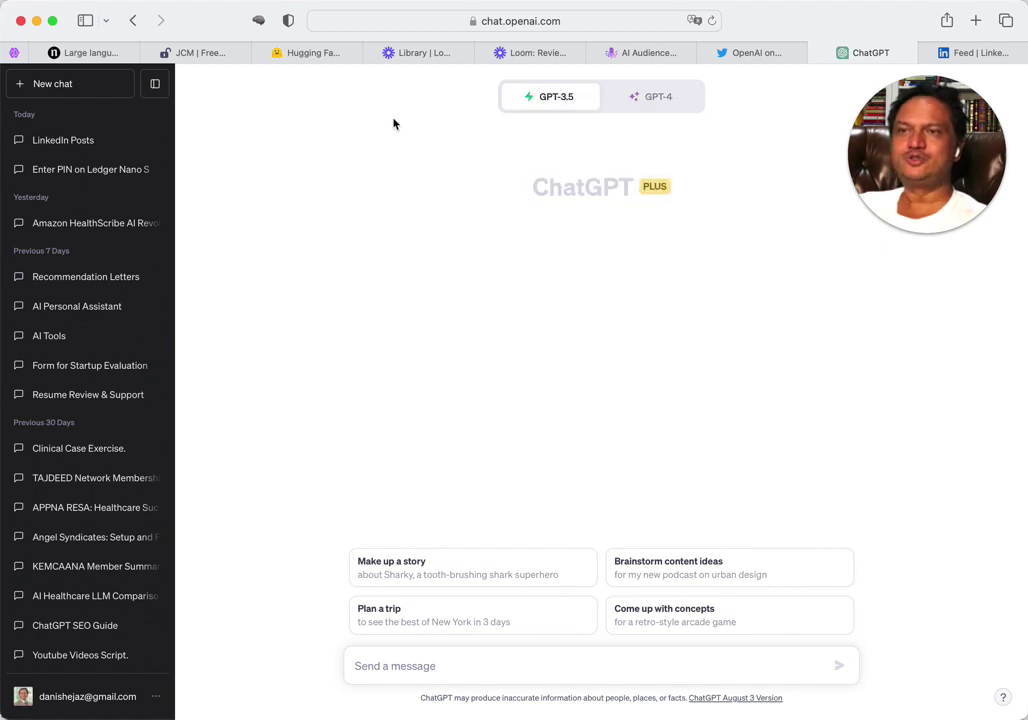
{"action": "left_click", "coordinate": [661, 105]}
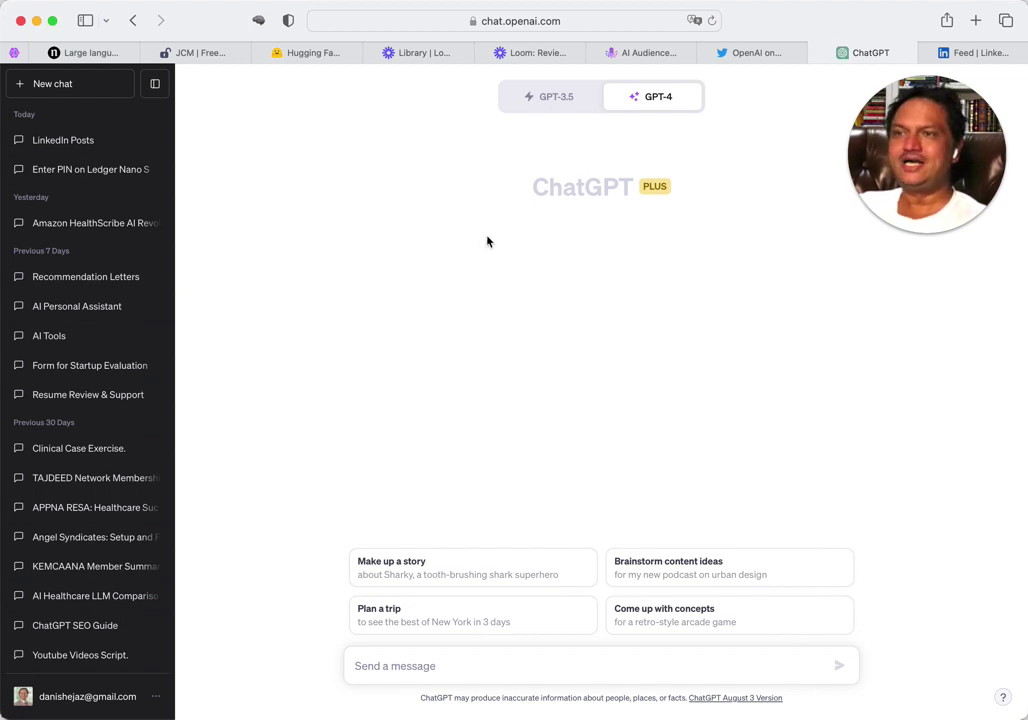
{"action": "mouse_move", "coordinate": [660, 106]}
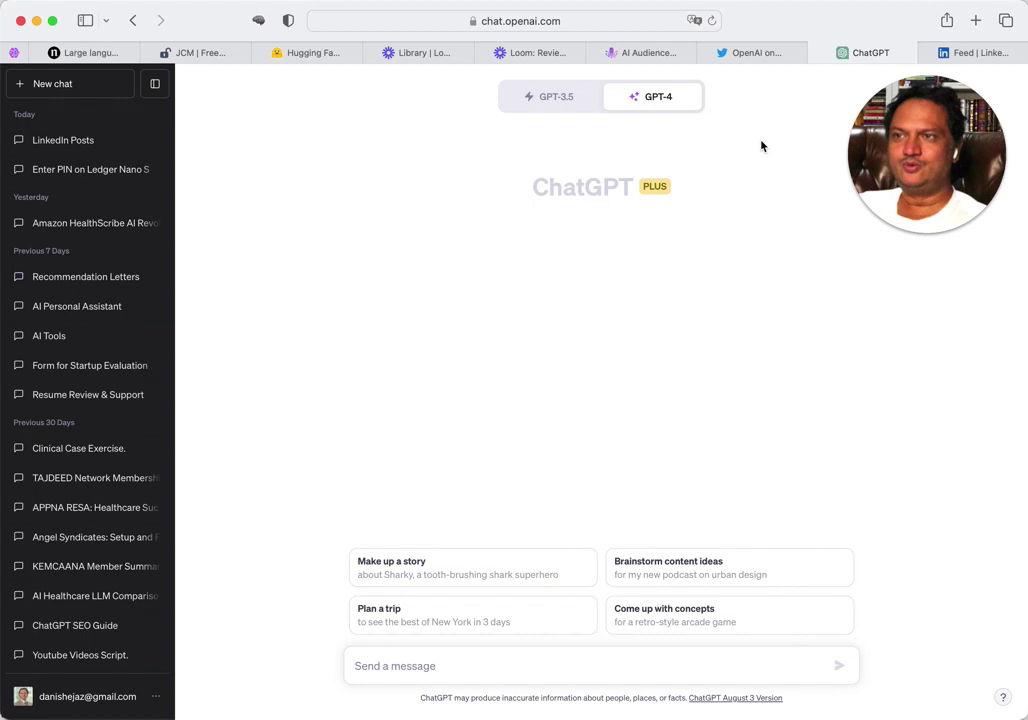
{"action": "left_click", "coordinate": [546, 98]}
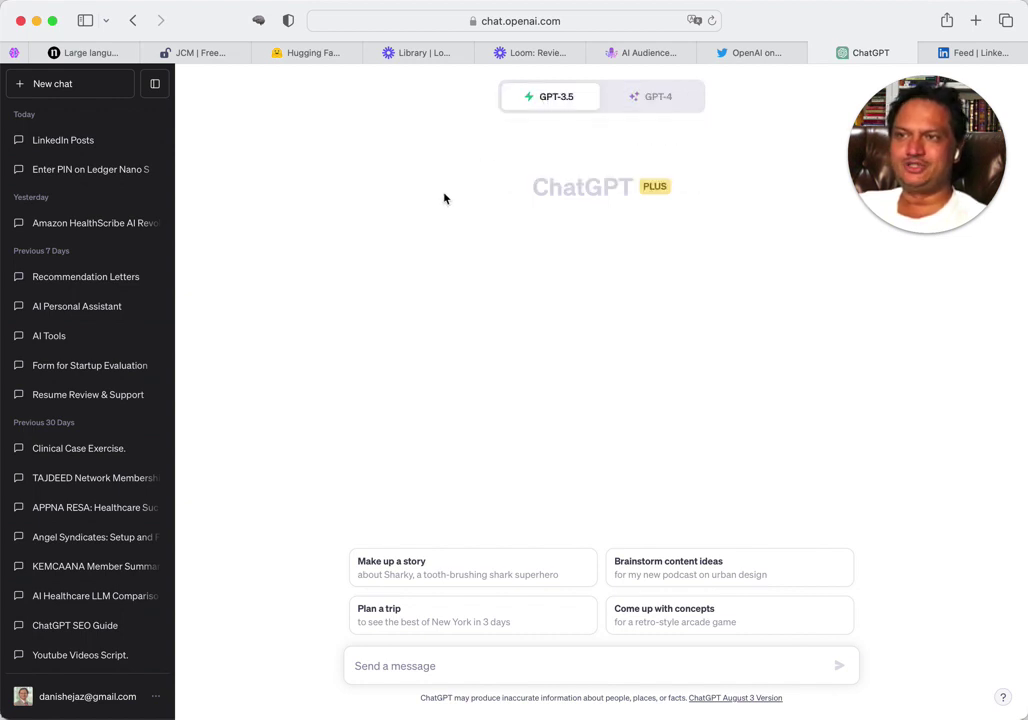
{"action": "left_click", "coordinate": [668, 100]}
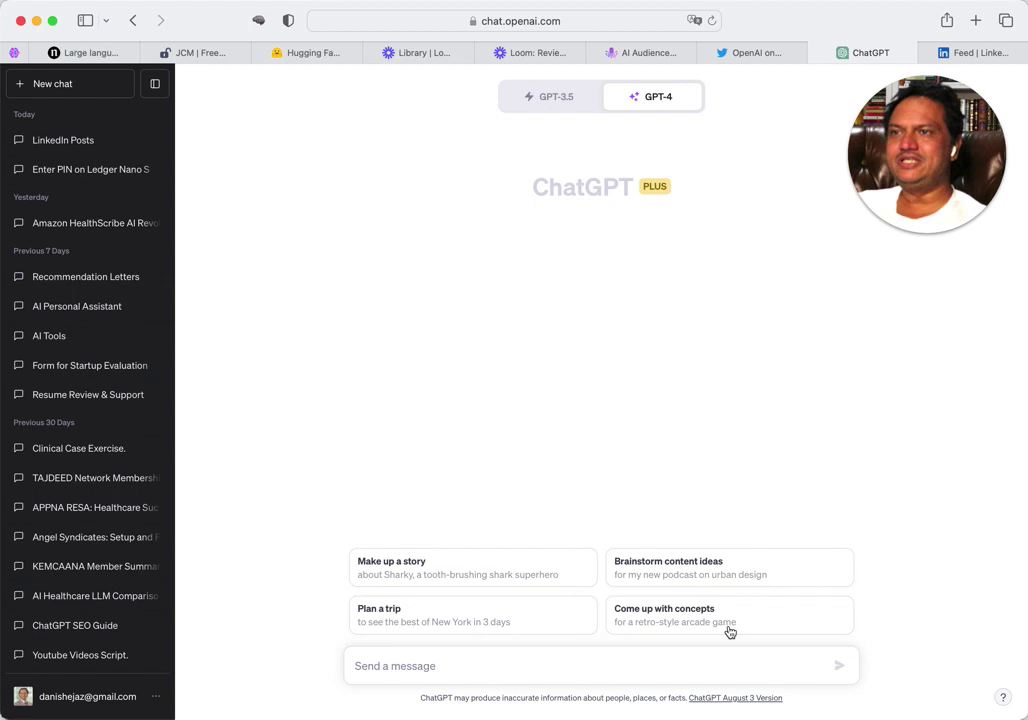
- Send the 'Brainstorm content ideas' prompt for five urban-design podcast episodes and read the reply
{"action": "left_click", "coordinate": [684, 568]}
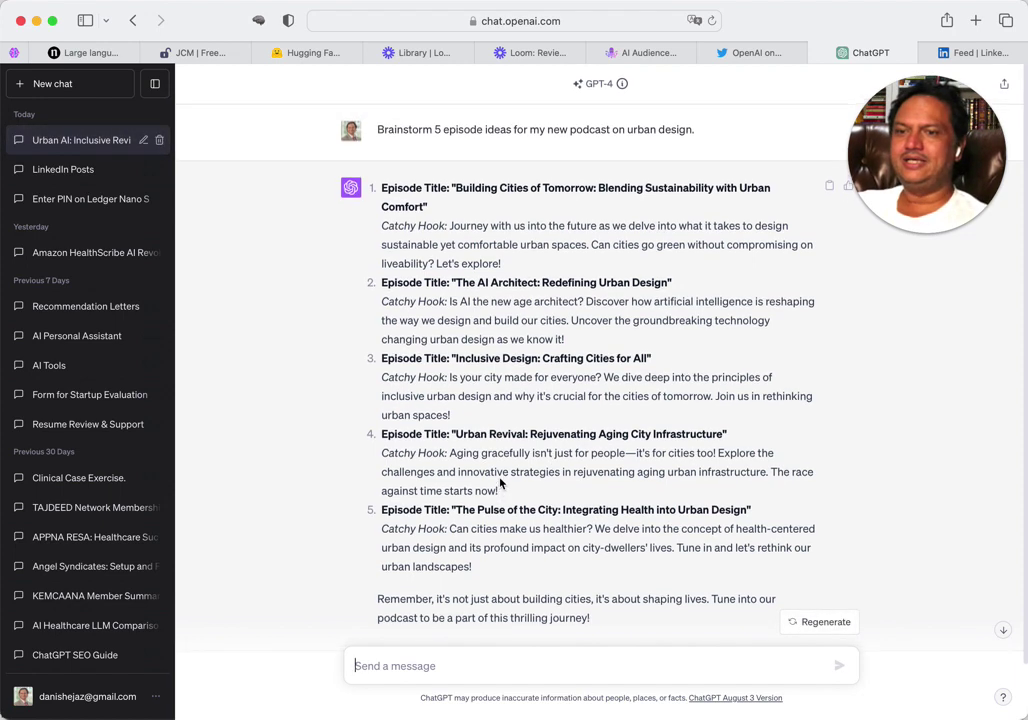
{"action": "scroll", "coordinate": [502, 482], "scroll_direction": "down", "scroll_amount": 1}
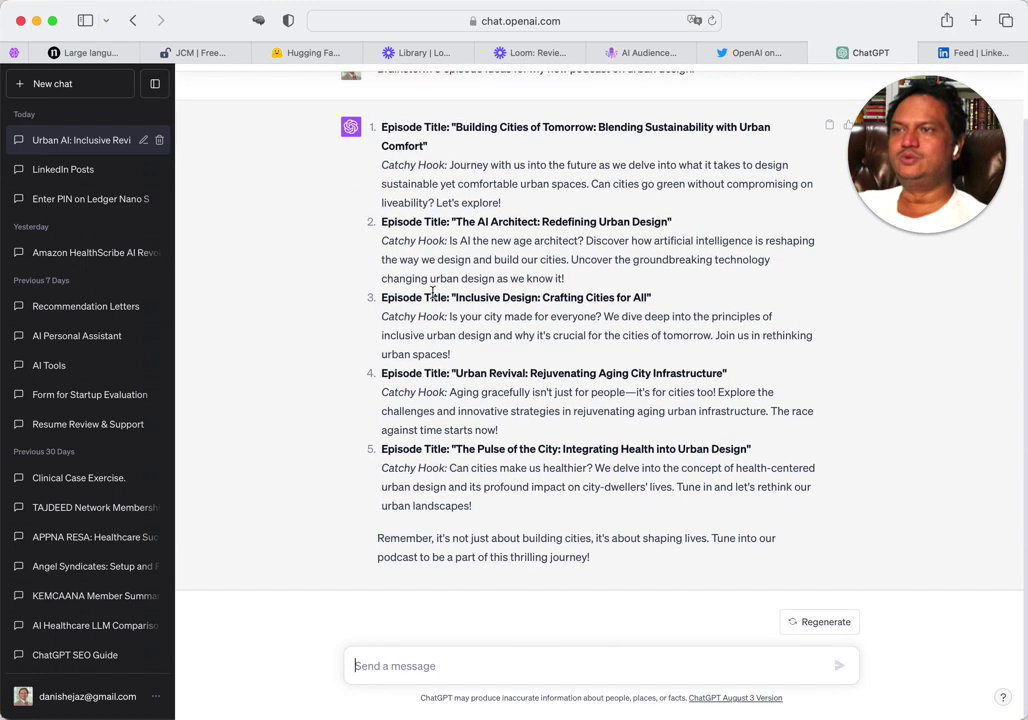
{"action": "scroll", "coordinate": [490, 450], "scroll_direction": "up", "scroll_amount": 1}
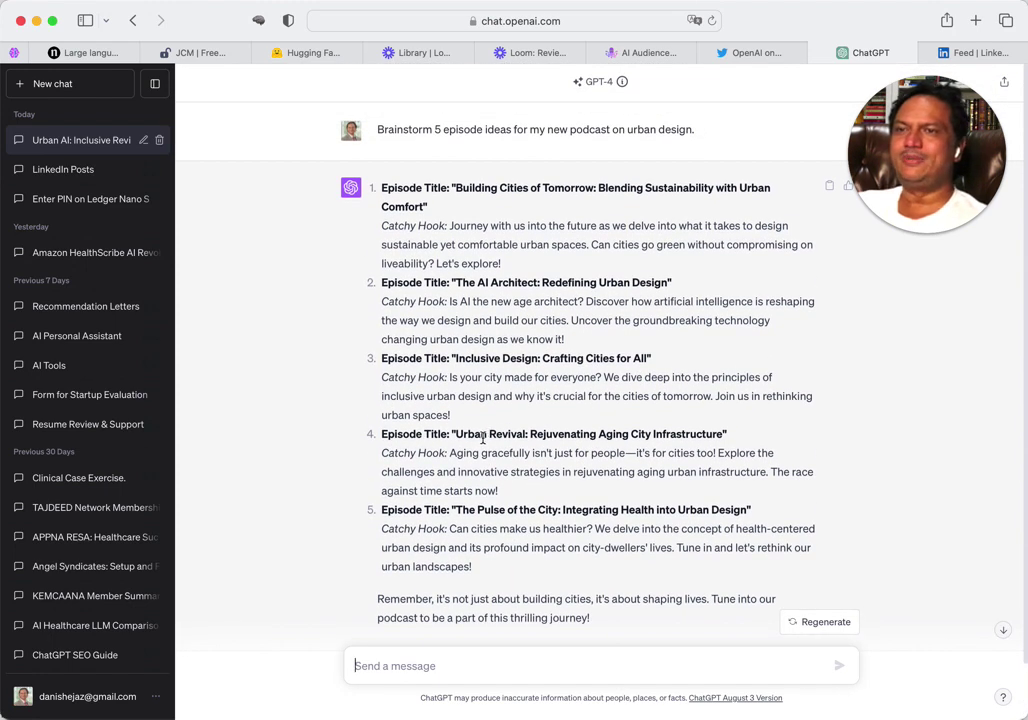
- In a new chat, request five LinkedIn post ideas on what's new in ChatGPT, focused on AI in healthcare
{"action": "left_click", "coordinate": [60, 86]}
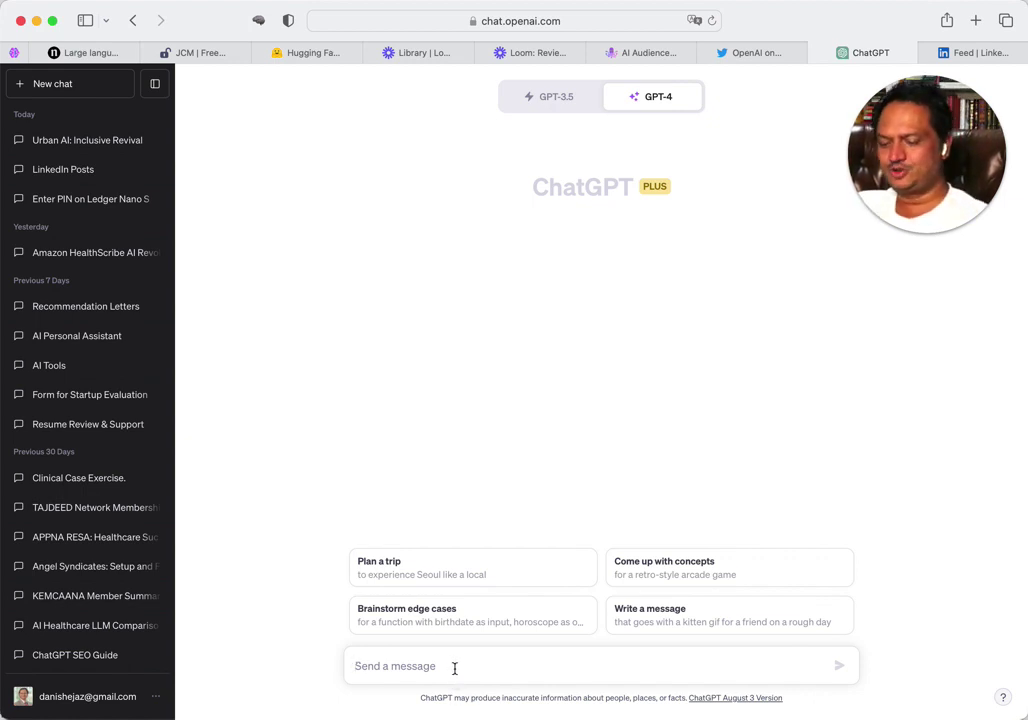
{"action": "type", "text": "Give me 5 "}
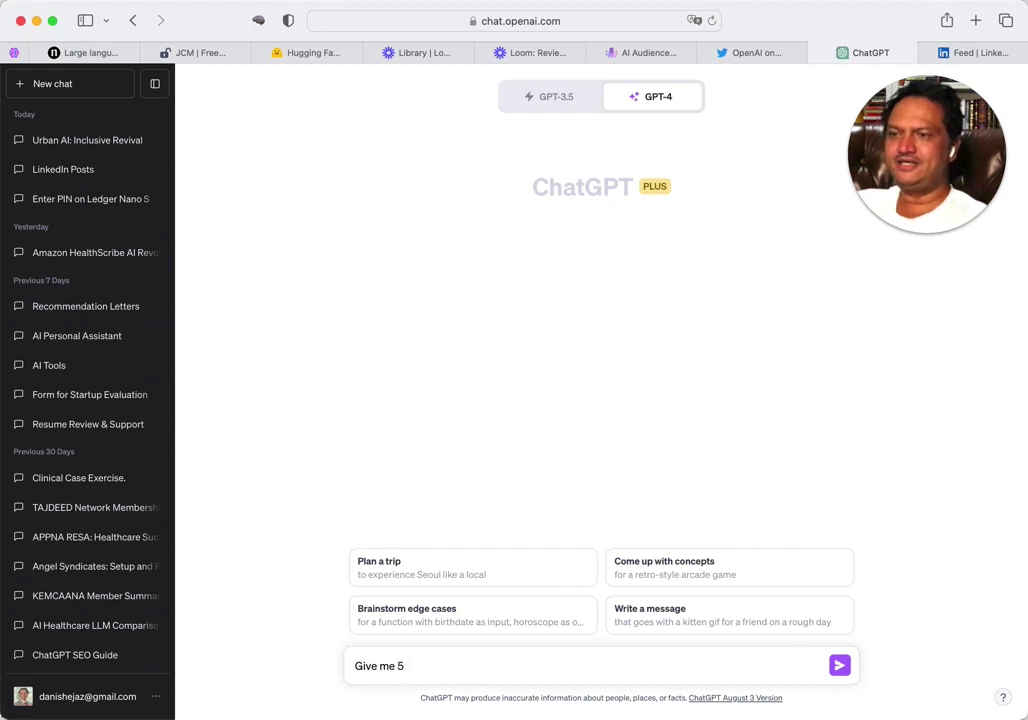
{"action": "type", "text": "ideas to create"}
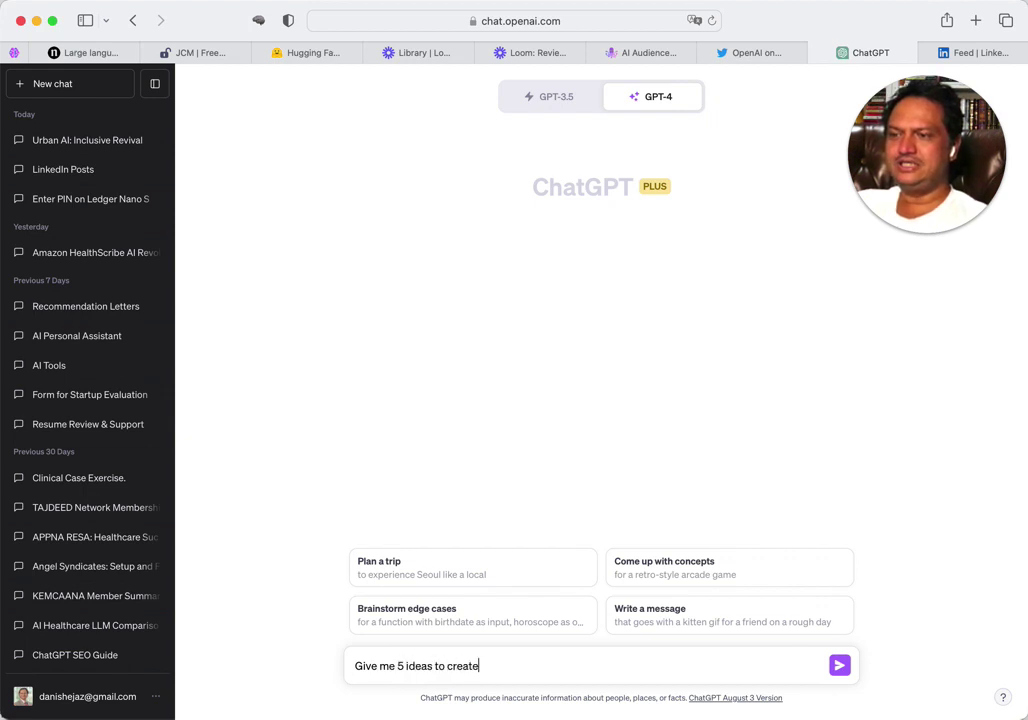
{"action": "type", "text": " a new linkedin"}
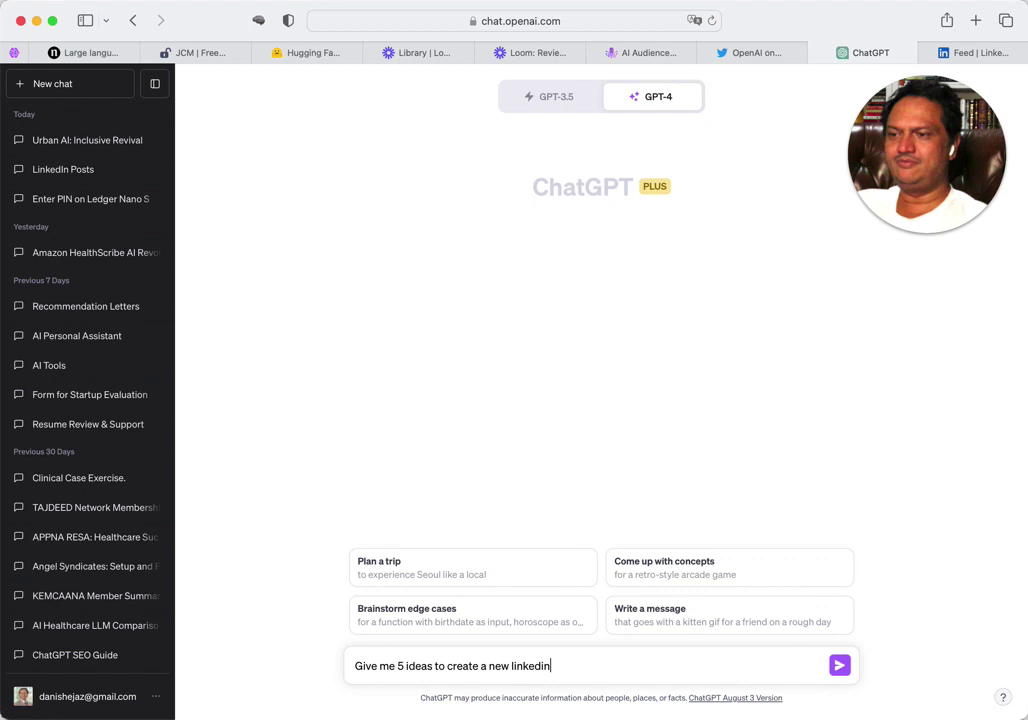
{"action": "type", "text": " o"}
{"action": "key", "text": "BackSpace"}
{"action": "key", "text": "BackSpace"}
{"action": "key", "text": "BackSpace"}
{"action": "type", "text": "post"}
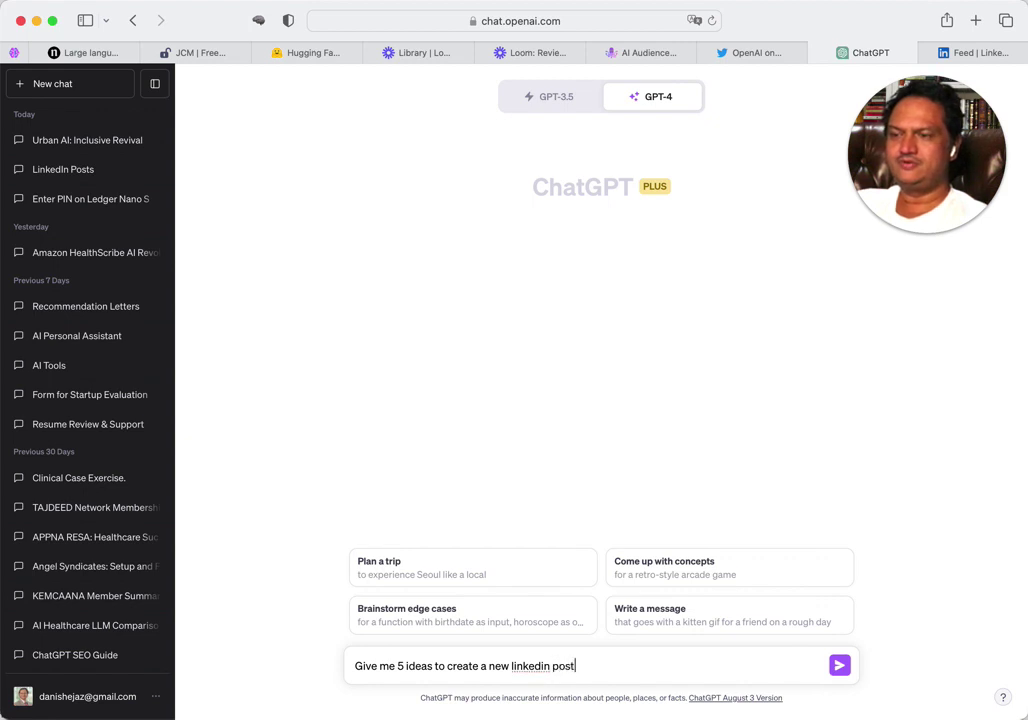
{"action": "type", "text": " to use"}
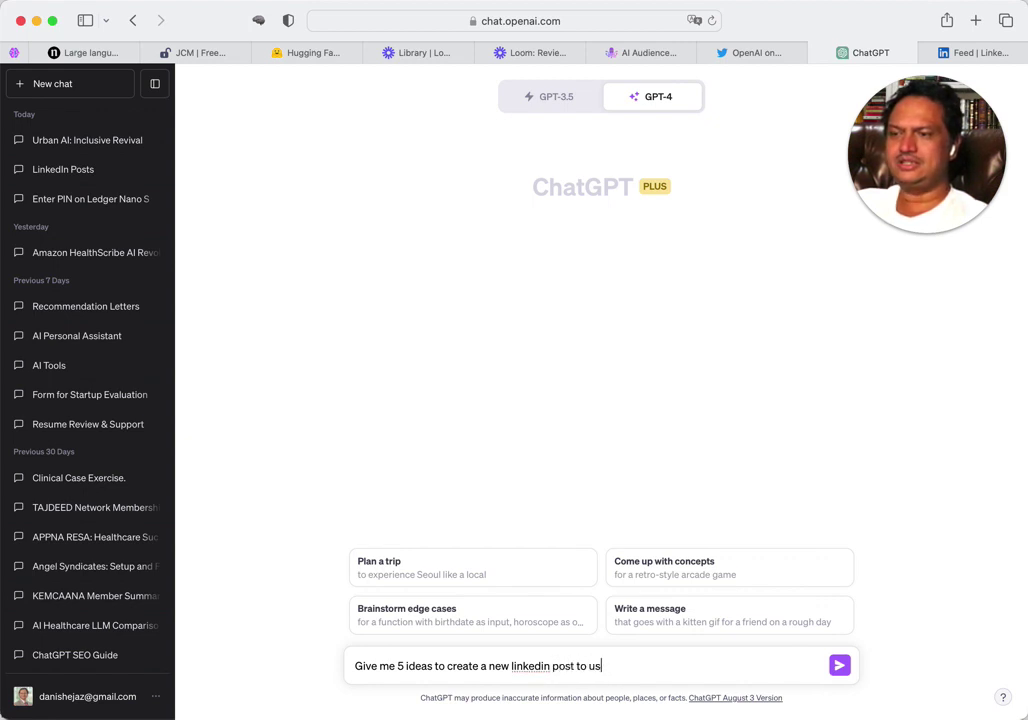
{"action": "key", "text": "BackSpace"}
{"action": "key", "text": "BackSpace"}
{"action": "key", "text": "BackSpace"}
{"action": "key", "text": "BackSpace"}
{"action": "key", "text": "BackSpace"}
{"action": "type", "text": "ou"}
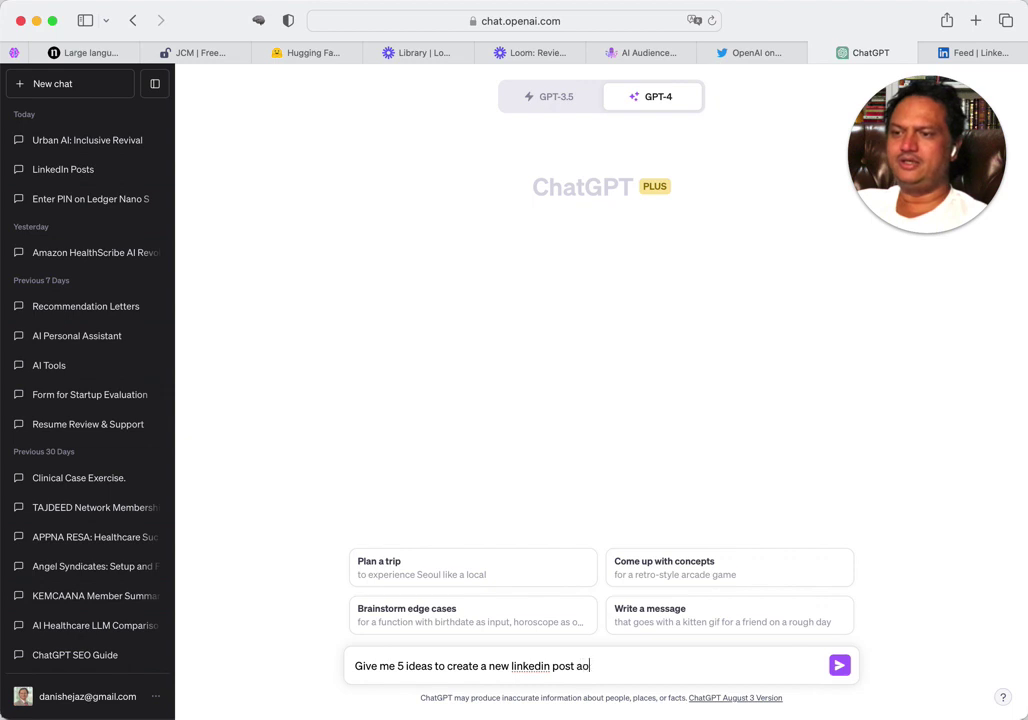
{"action": "key", "text": "BackSpace"}
{"action": "type", "text": "n topic of "}
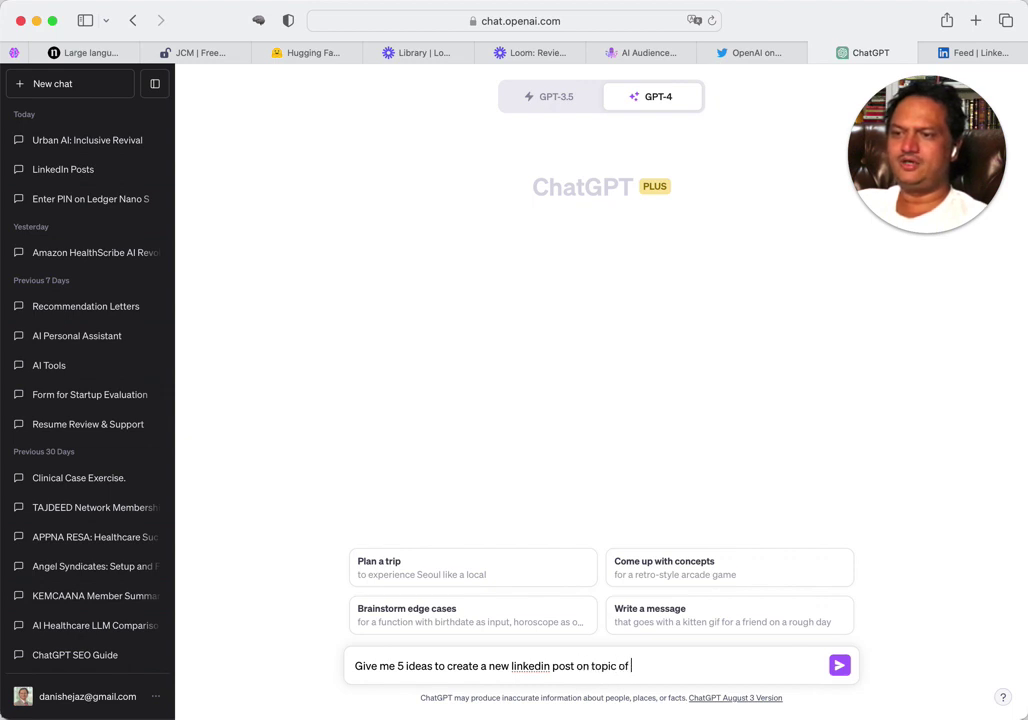
{"action": "type", "text": "whats new in"}
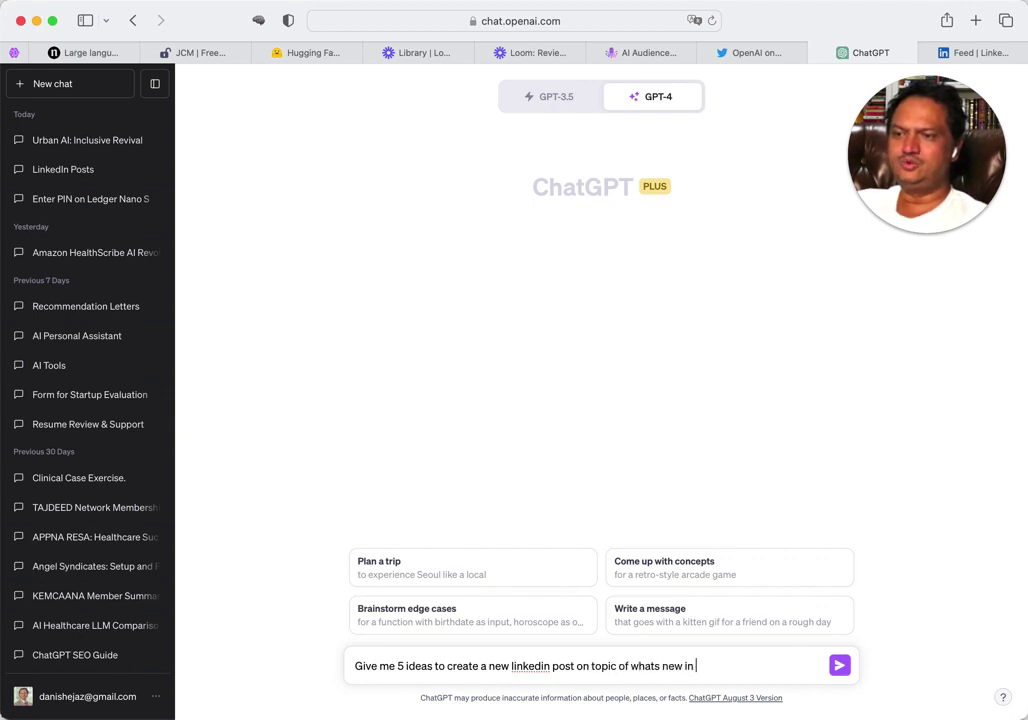
{"action": "type", "text": " ChatGPT to sh"}
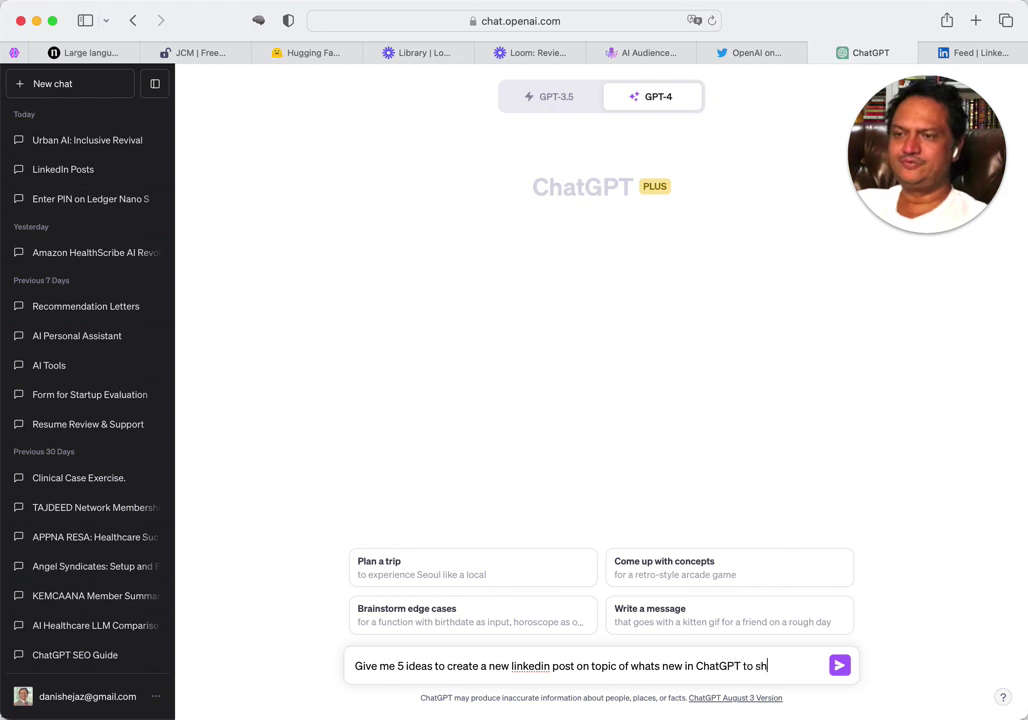
{"action": "type", "text": "are with my audience with foc"}
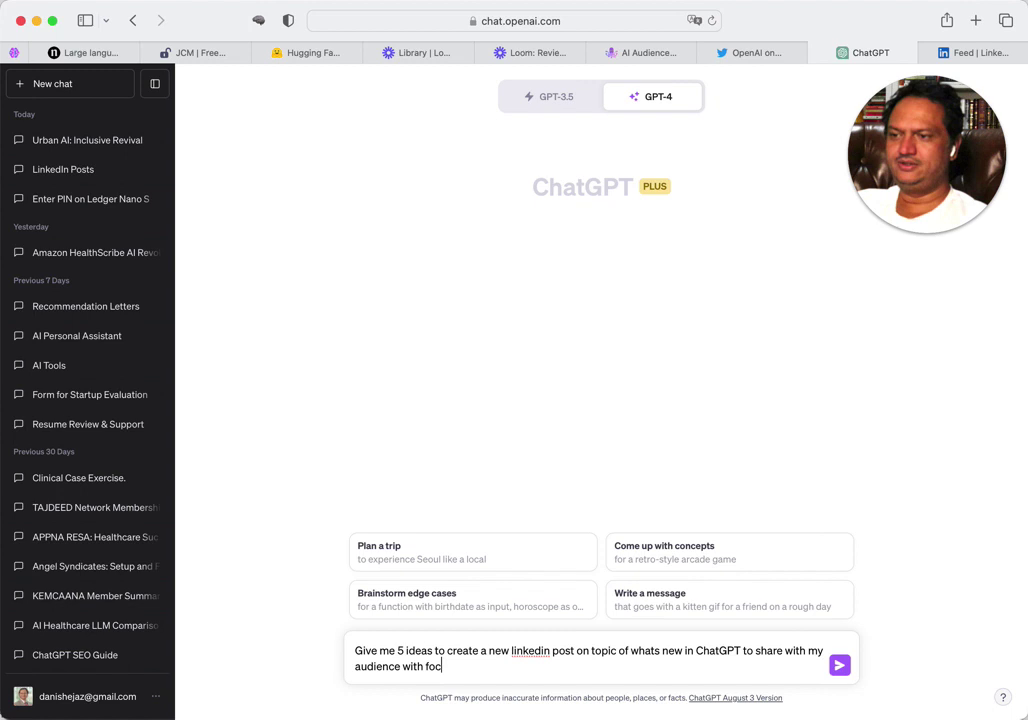
{"action": "type", "text": "us on AI in healthcare"}
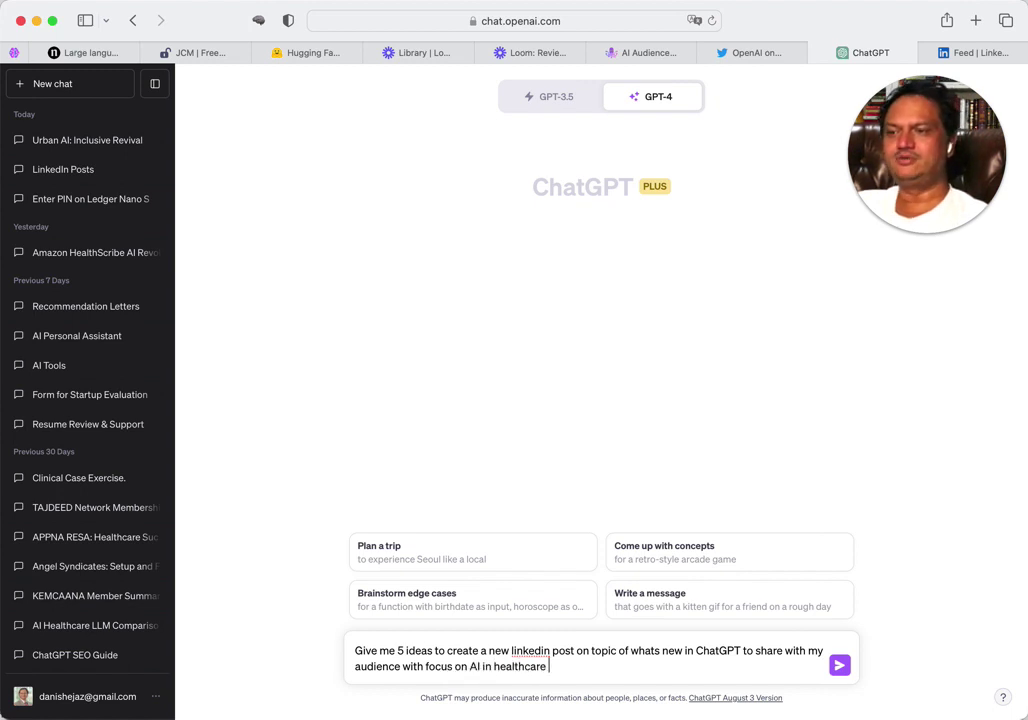
{"action": "key", "text": "Return"}
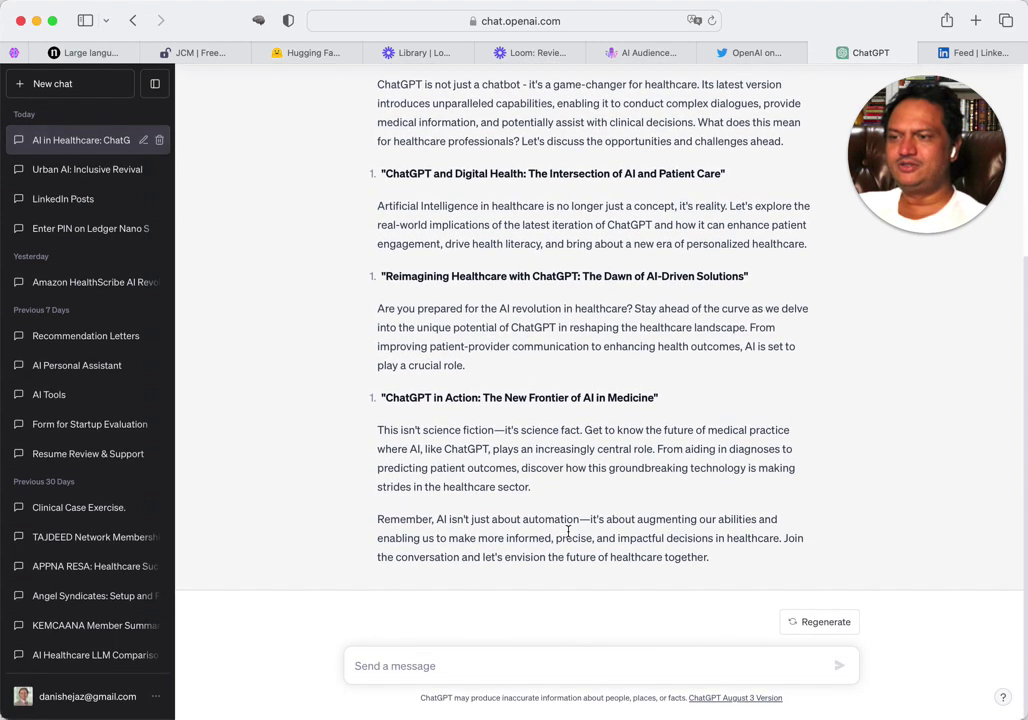
- Scroll through GPT-4's five LinkedIn post ideas on AI in healthcare
{"action": "scroll", "coordinate": [568, 531], "scroll_direction": "up", "scroll_amount": 5}
{"action": "scroll", "coordinate": [568, 537], "scroll_direction": "down", "scroll_amount": 5}
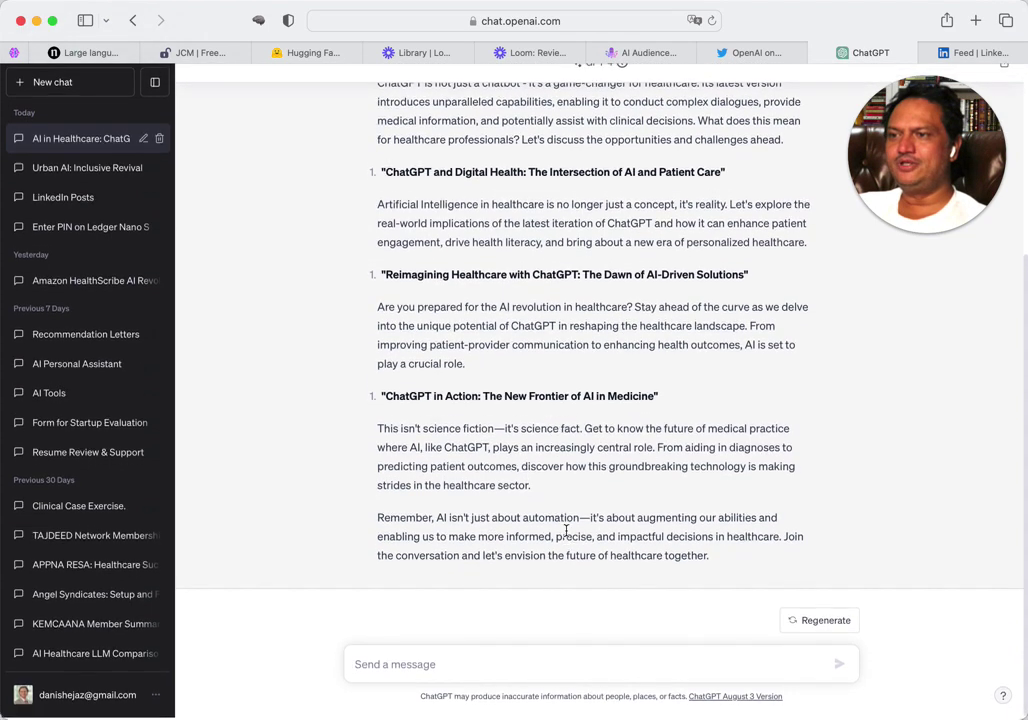
{"action": "scroll", "coordinate": [566, 531], "scroll_direction": "up", "scroll_amount": 5}
{"action": "scroll", "coordinate": [575, 543], "scroll_direction": "down", "scroll_amount": 5}
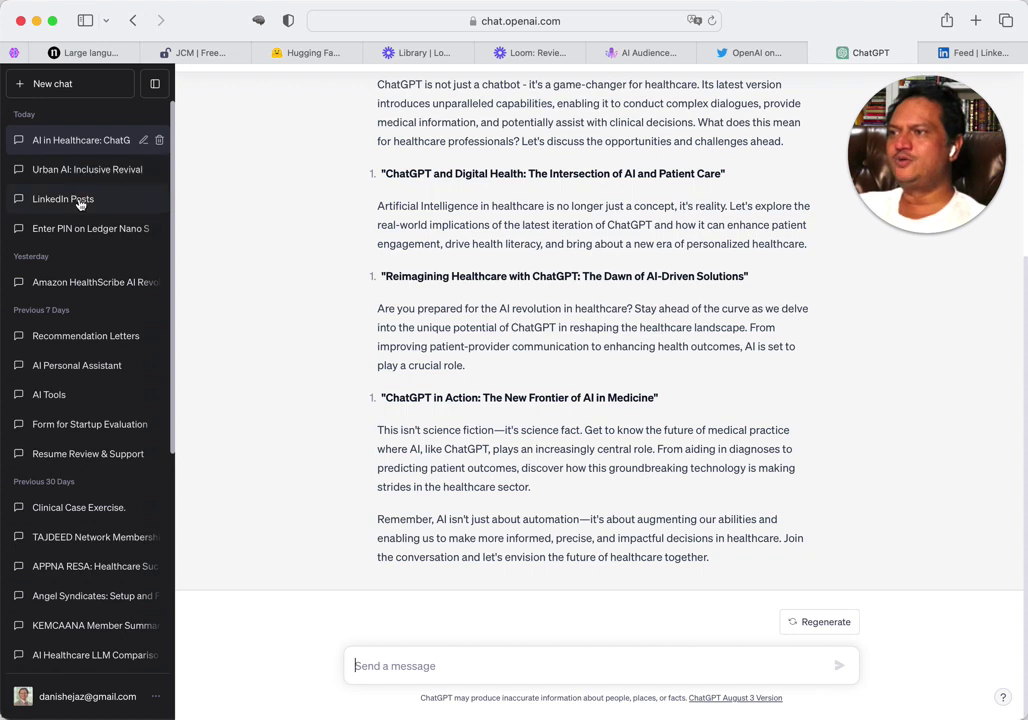
- Open the LinkedIn Posts chat and highlight the Suggested replies and Prompt examples items
{"action": "left_click", "coordinate": [68, 199]}
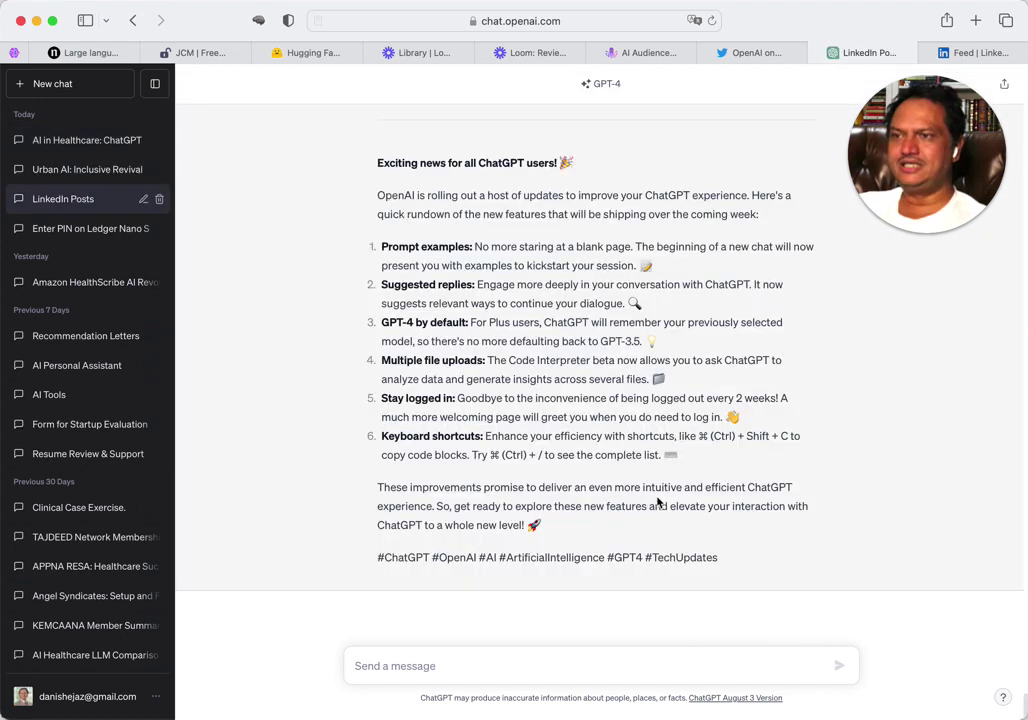
{"action": "left_click_drag", "start_coordinate": [382, 284], "coordinate": [646, 303]}
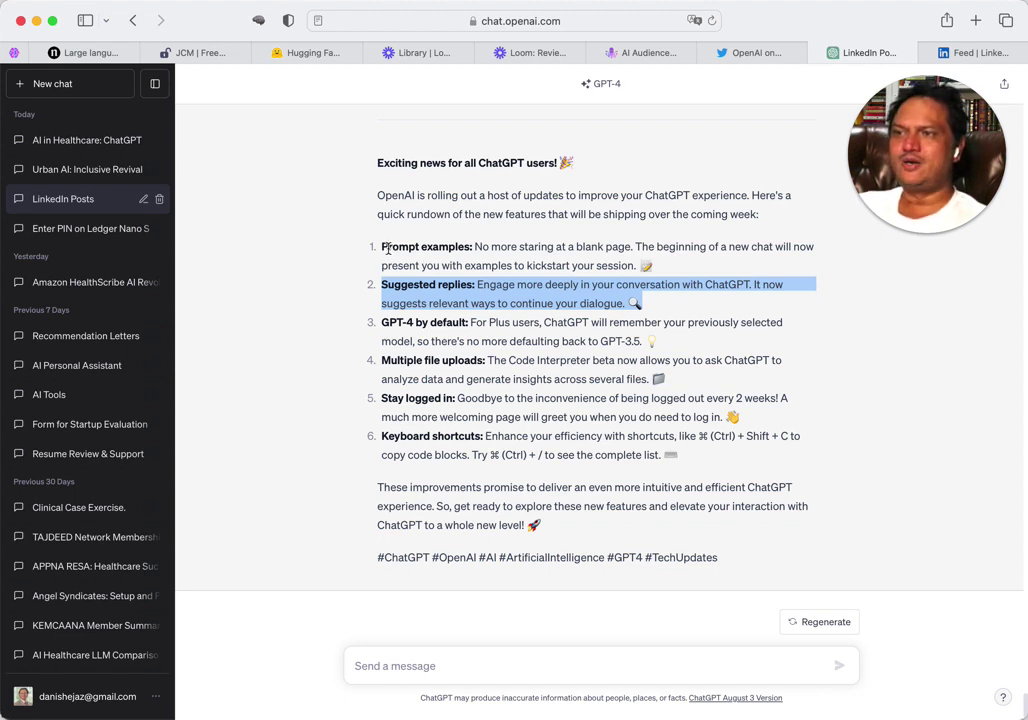
{"action": "left_click_drag", "start_coordinate": [382, 246], "coordinate": [661, 268]}
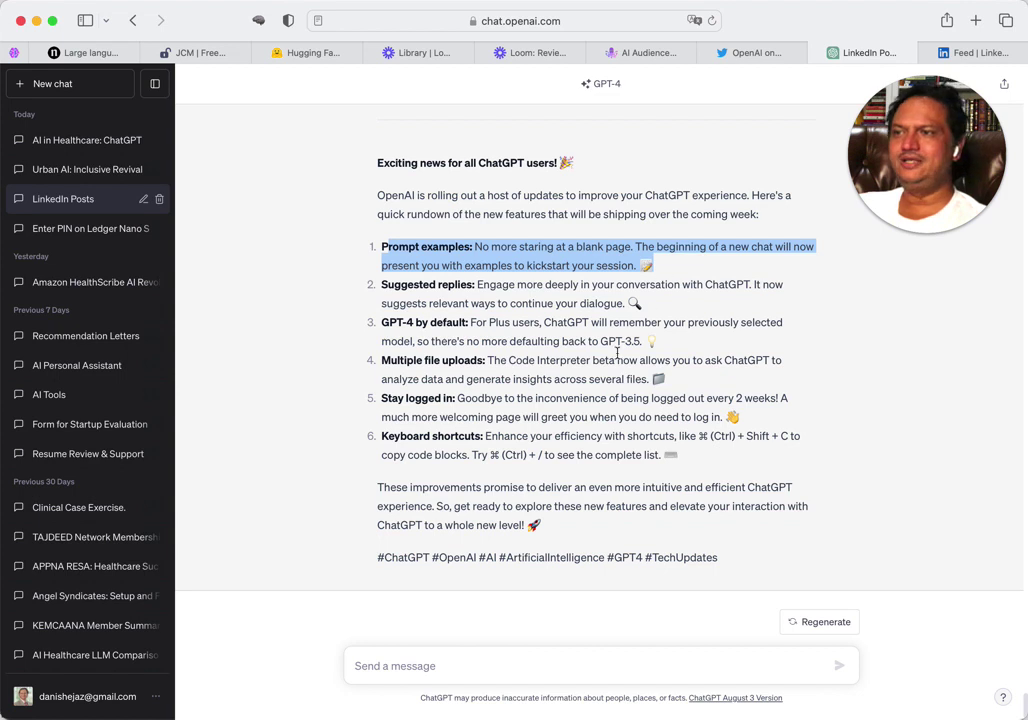
{"action": "left_click", "coordinate": [450, 341]}
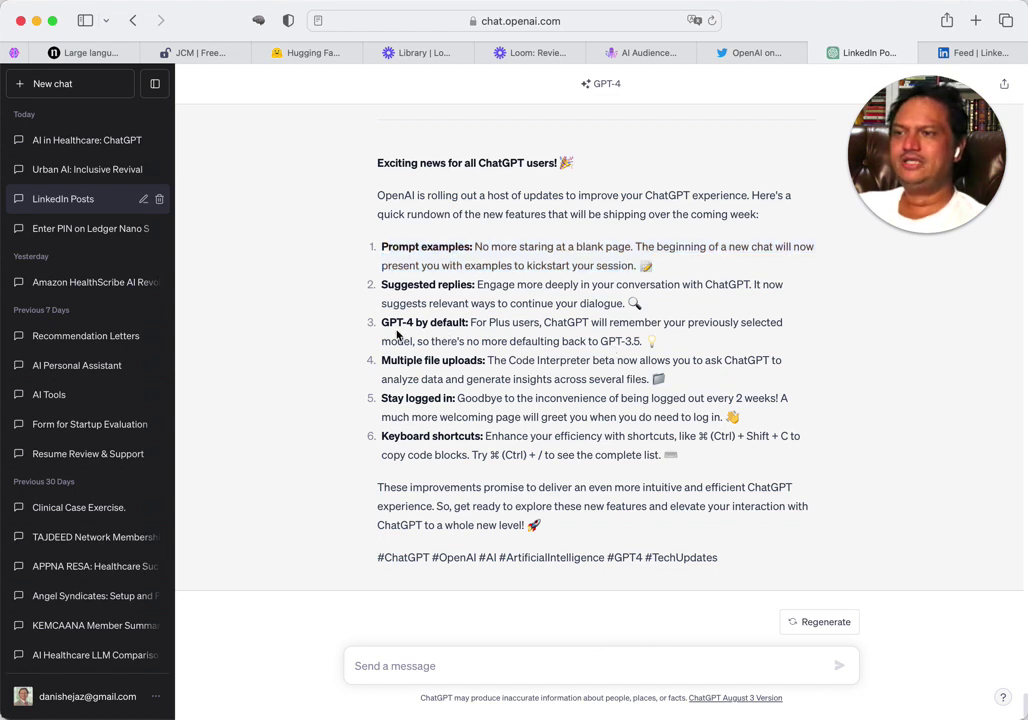
- Highlight the GPT-4 by default, Stay logged in, Keyboard shortcuts and Multiple file uploads items, then start a new chat
{"action": "left_click_drag", "start_coordinate": [383, 323], "coordinate": [661, 339]}
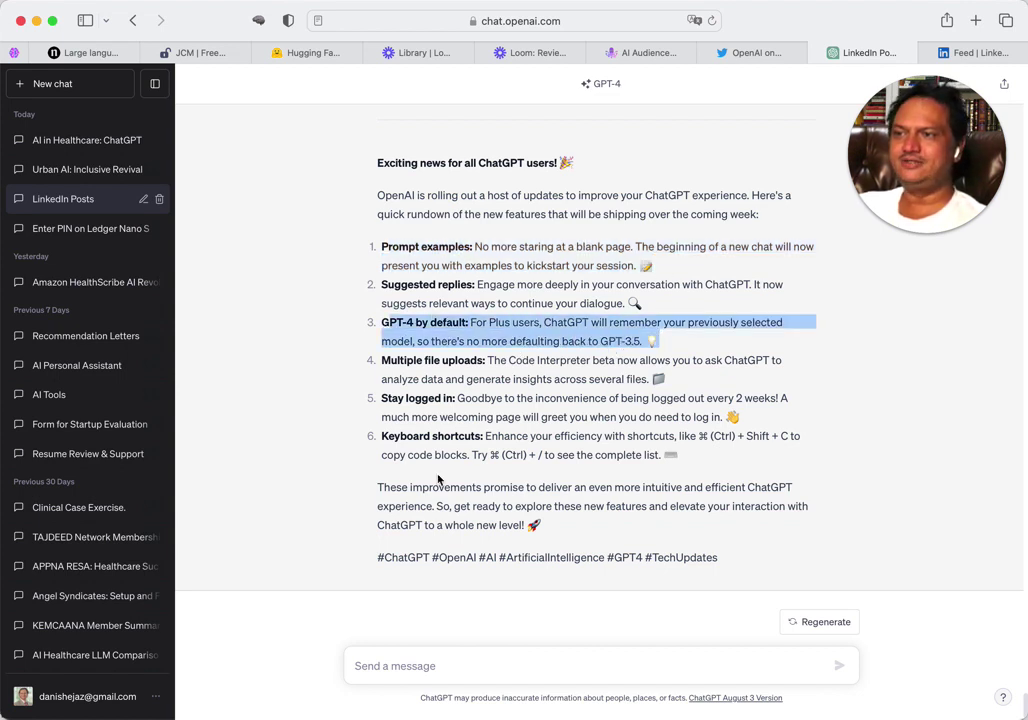
{"action": "left_click_drag", "start_coordinate": [383, 397], "coordinate": [765, 413]}
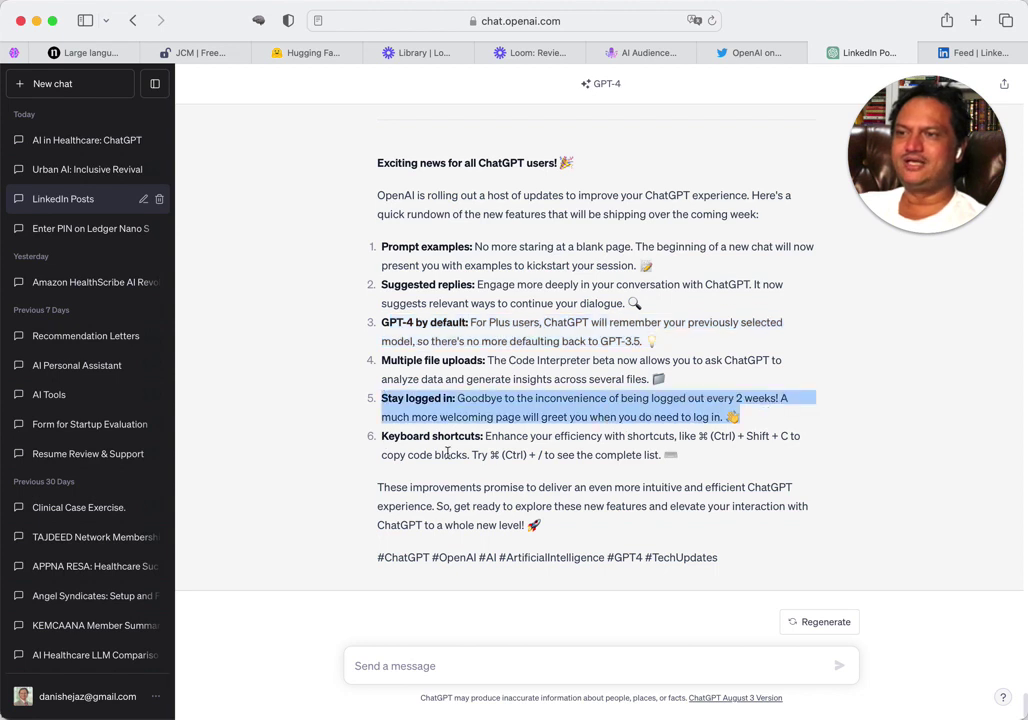
{"action": "left_click_drag", "start_coordinate": [383, 436], "coordinate": [686, 459]}
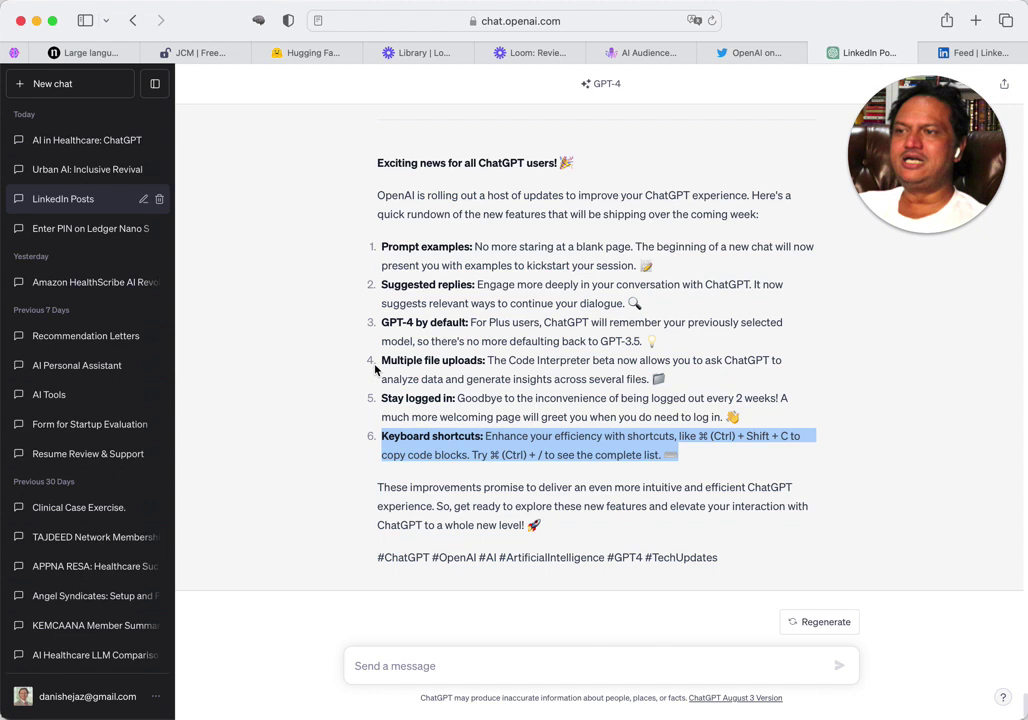
{"action": "left_click_drag", "start_coordinate": [383, 360], "coordinate": [665, 379]}
{"action": "left_click", "coordinate": [736, 380]}
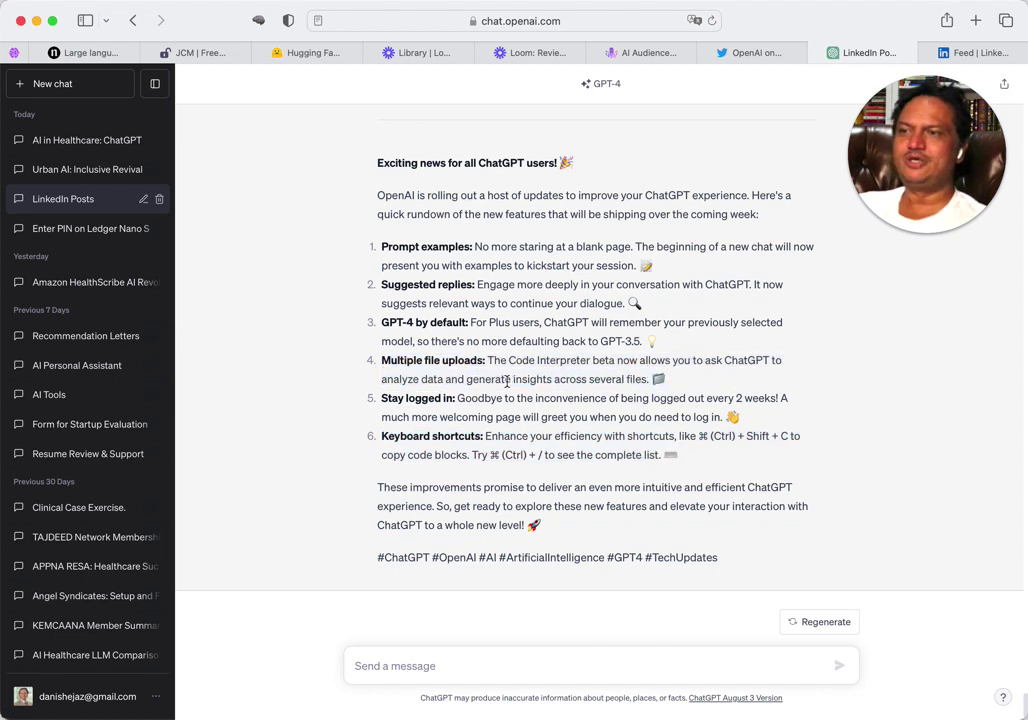
{"action": "left_click_drag", "start_coordinate": [509, 361], "coordinate": [601, 361]}
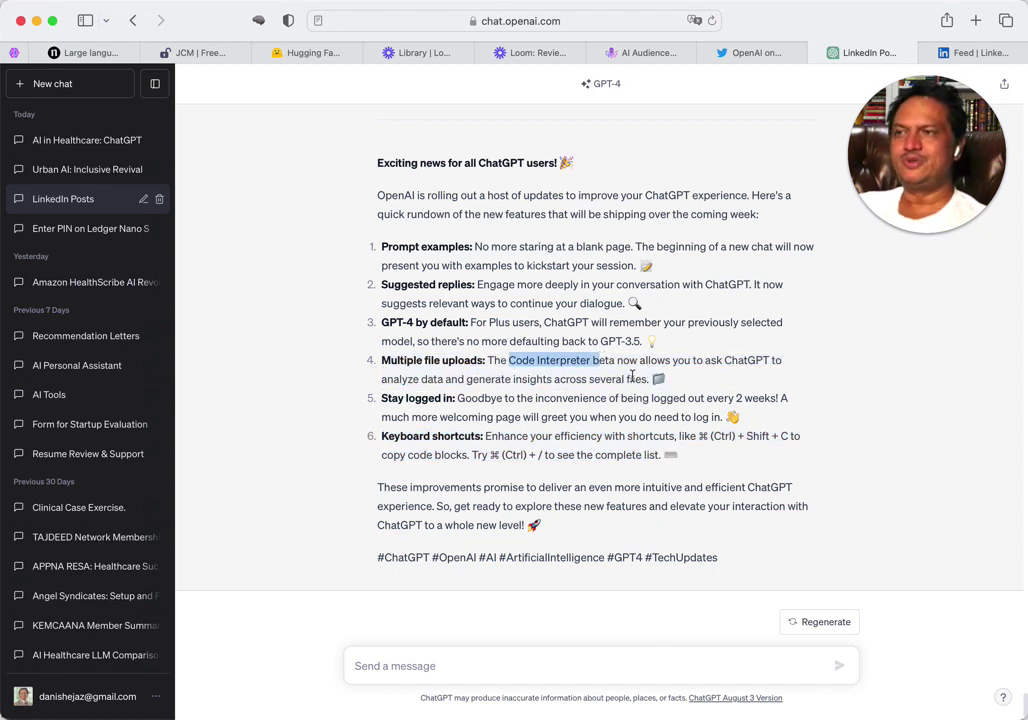
{"action": "left_click", "coordinate": [76, 85]}
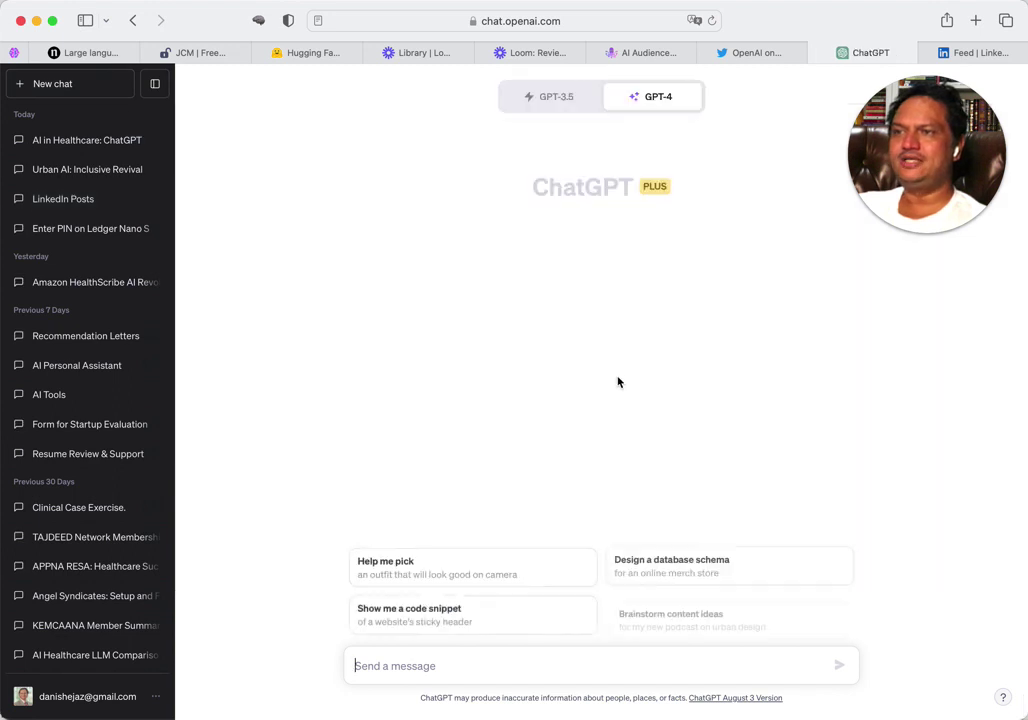
- Switch the new chat's GPT-4 model to Code Interpreter (Beta)
{"action": "mouse_move", "coordinate": [663, 99]}
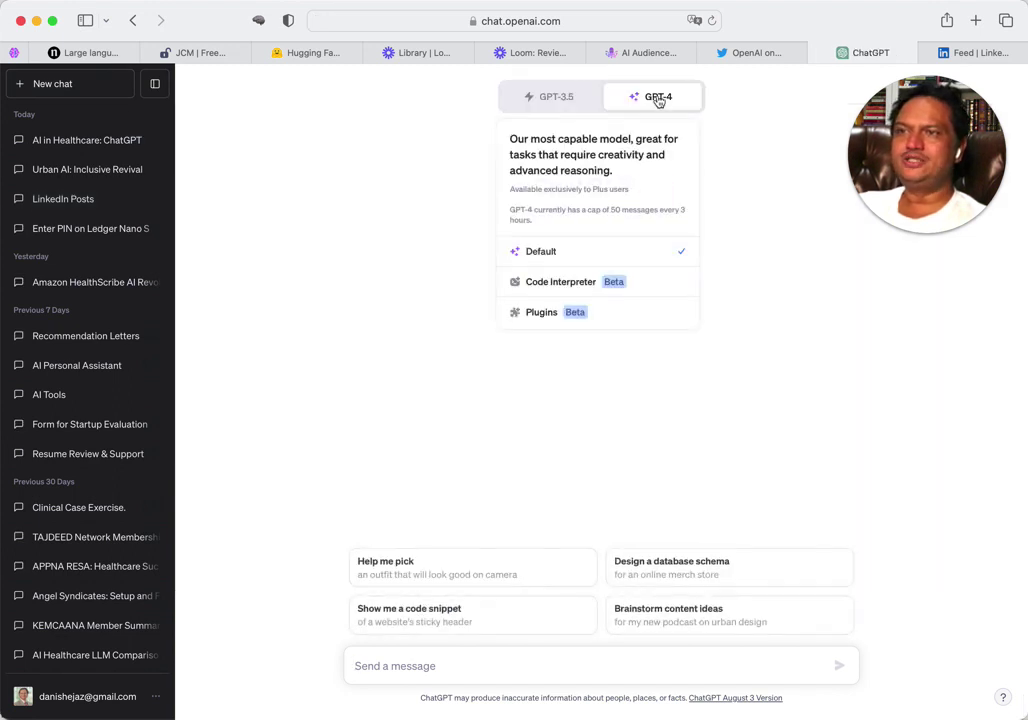
{"action": "left_click", "coordinate": [653, 290]}
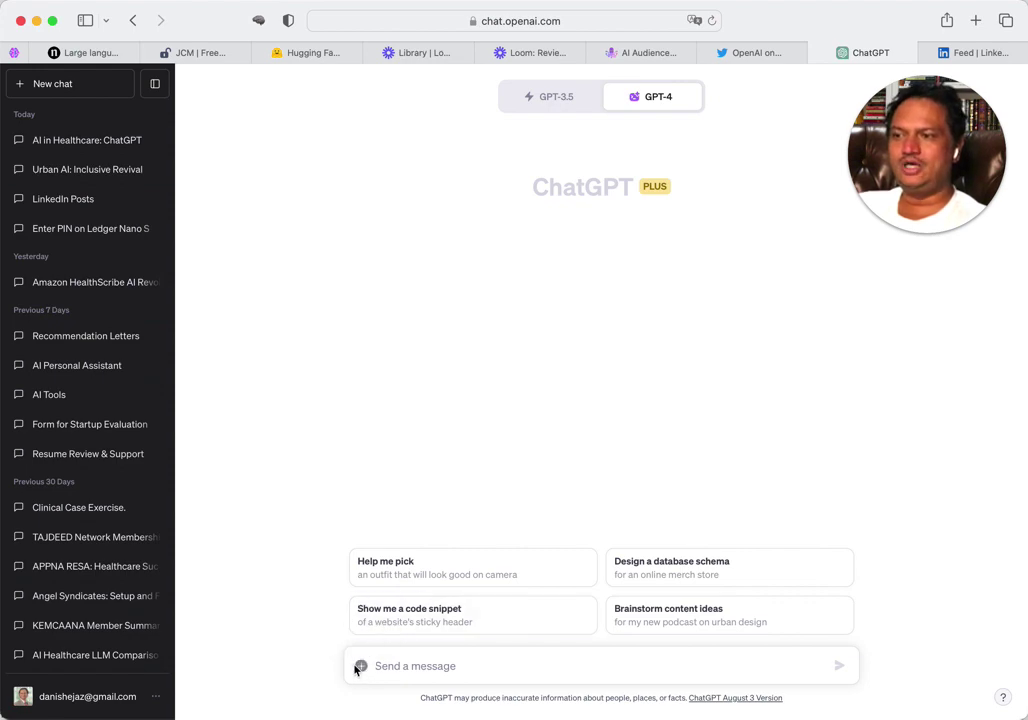
- Select test9b.txt through test7.txt in Downloads and upload all four files
{"action": "left_click", "coordinate": [362, 668]}
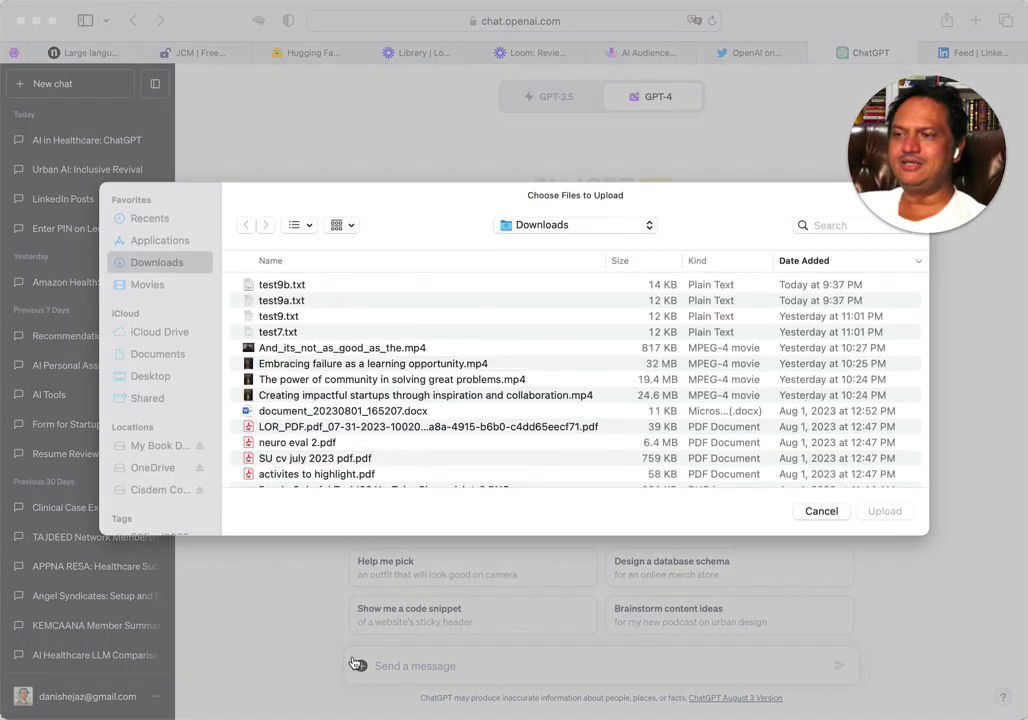
{"action": "scroll", "coordinate": [344, 461], "scroll_direction": "down", "scroll_amount": 2}
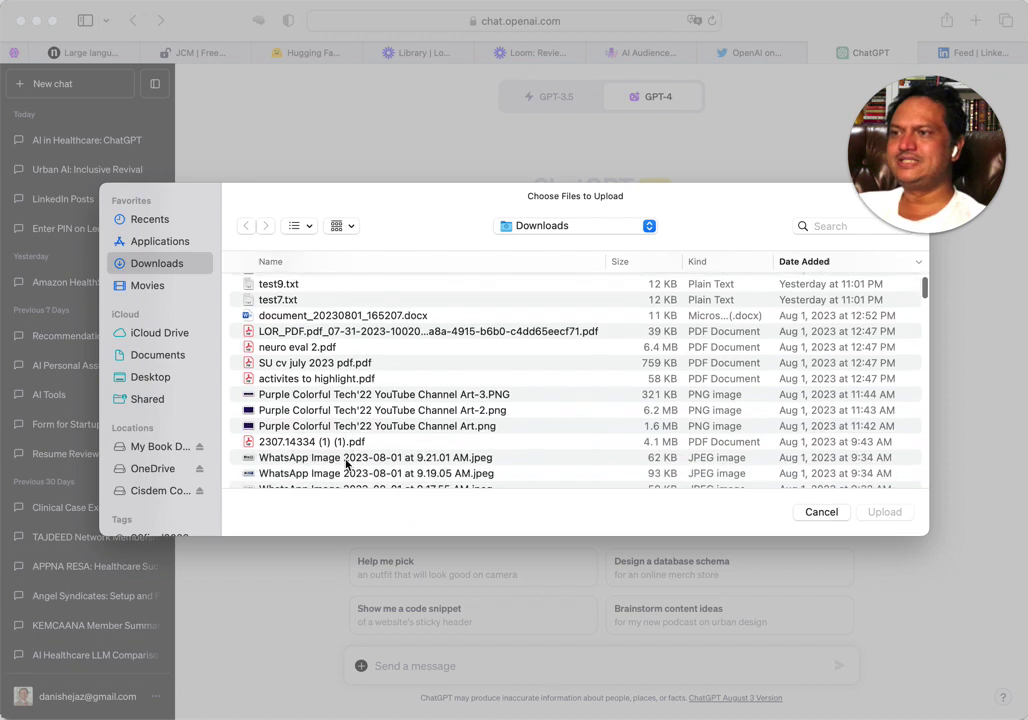
{"action": "scroll", "coordinate": [300, 370], "scroll_direction": "up", "scroll_amount": 2}
{"action": "left_click", "coordinate": [277, 288]}
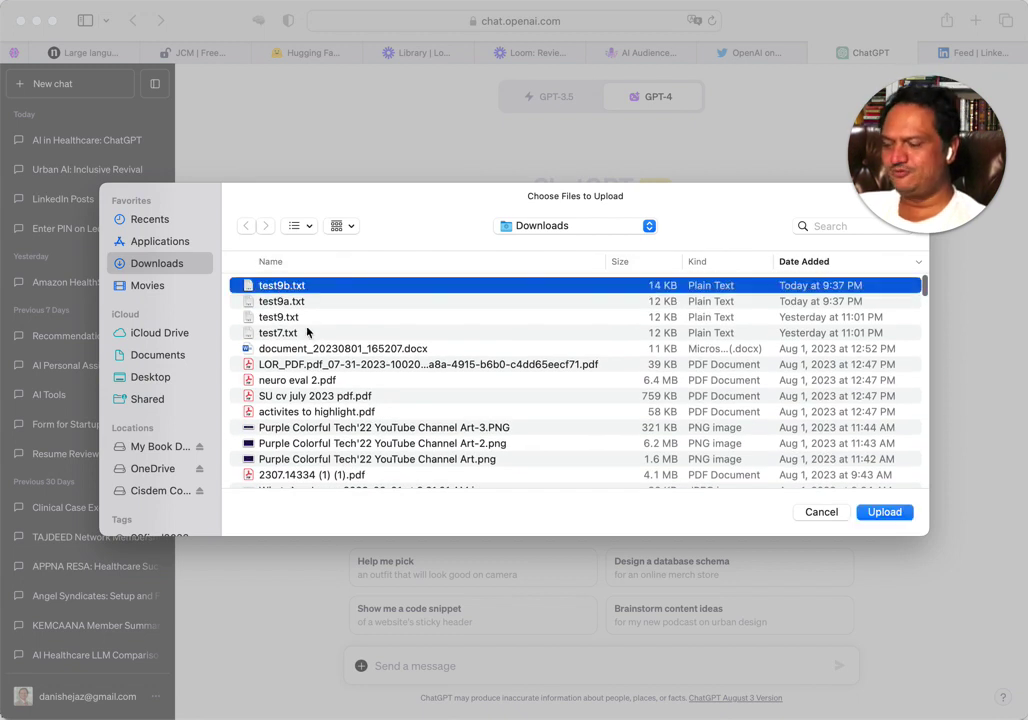
{"action": "left_click", "coordinate": [295, 333], "text": "shift"}
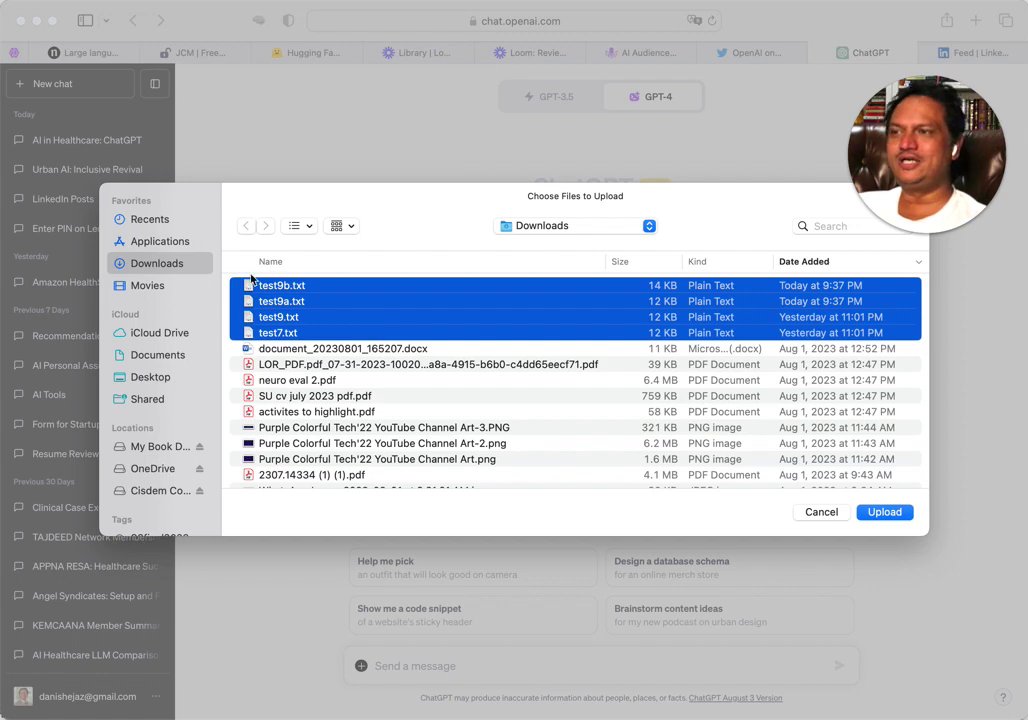
{"action": "left_click", "coordinate": [884, 512]}
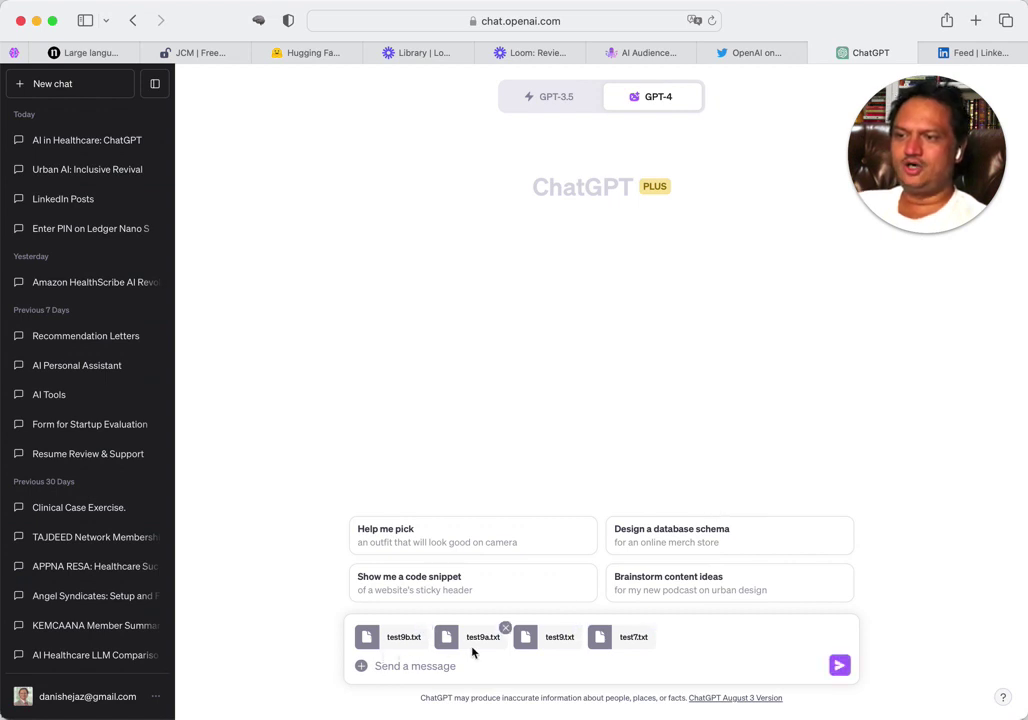
- Send the attachments and draft a question asking how many of the files' questions concern atrial fibrillation
{"action": "left_click", "coordinate": [838, 666]}
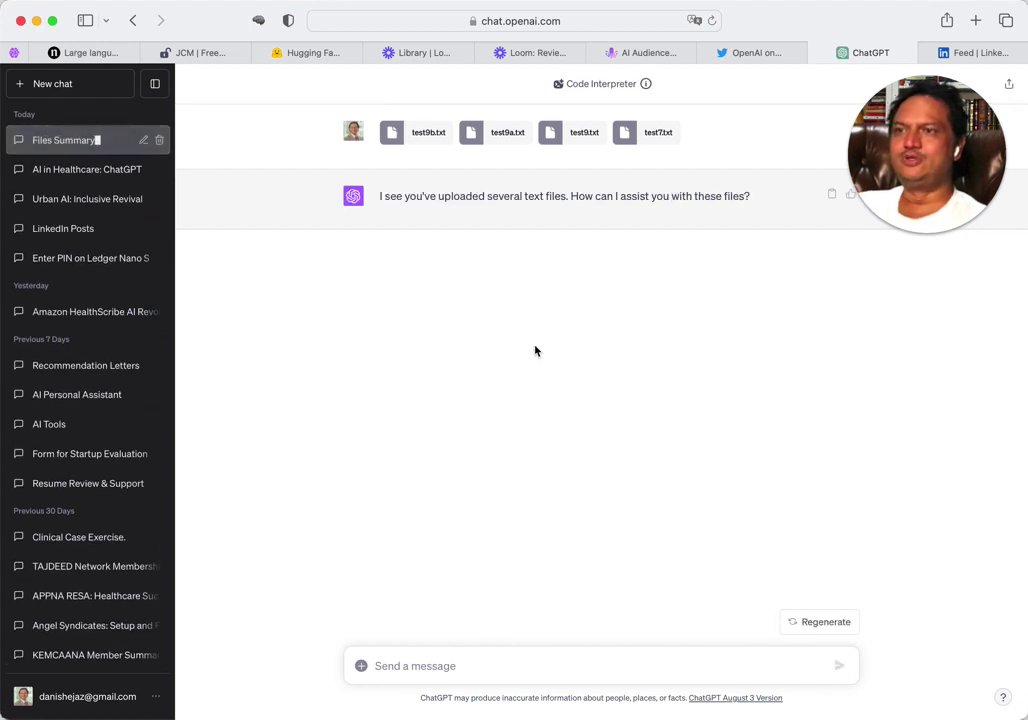
{"action": "left_click", "coordinate": [523, 669]}
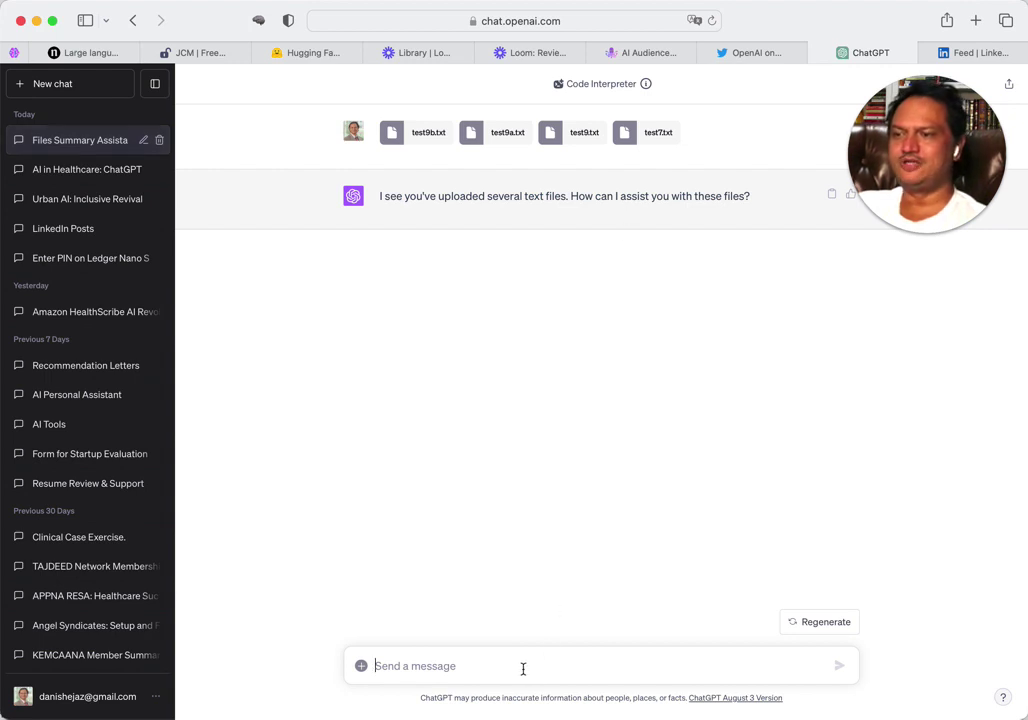
{"action": "type", "text": "these files ha"}
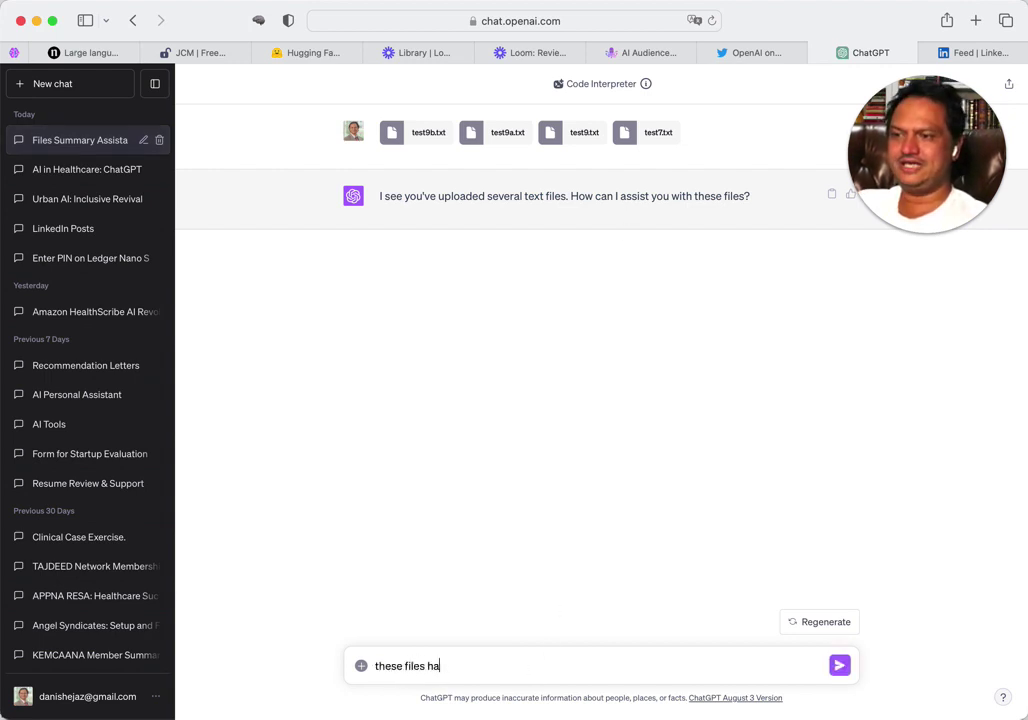
{"action": "type", "text": "ve some"}
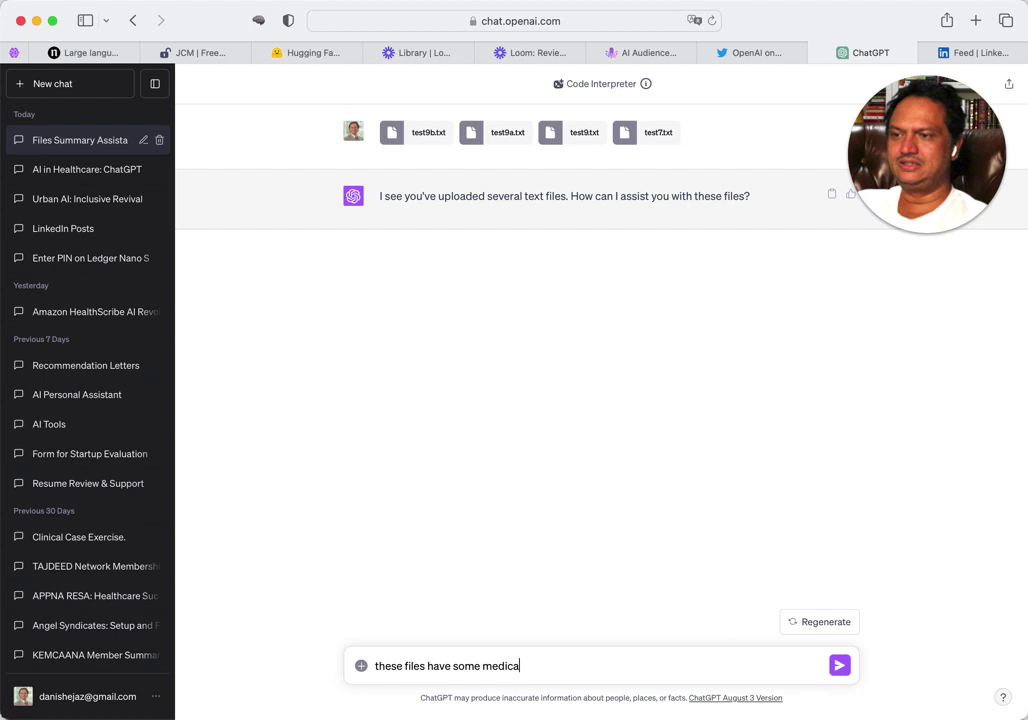
{"action": "type", "text": "l questions"}
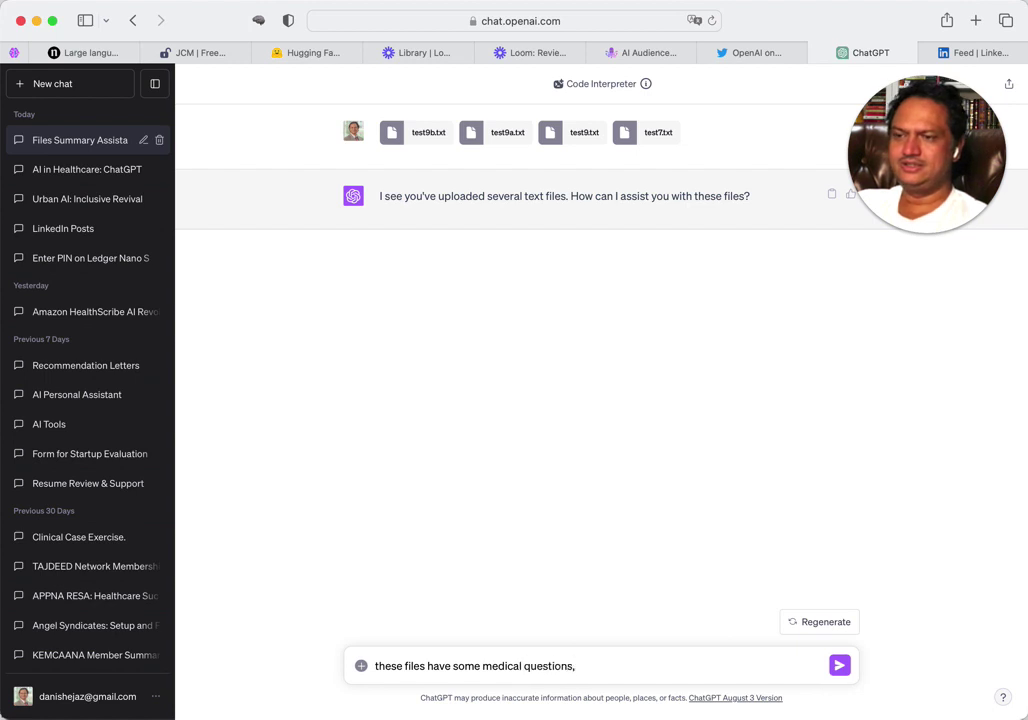
{"action": "type", "text": ", tel"}
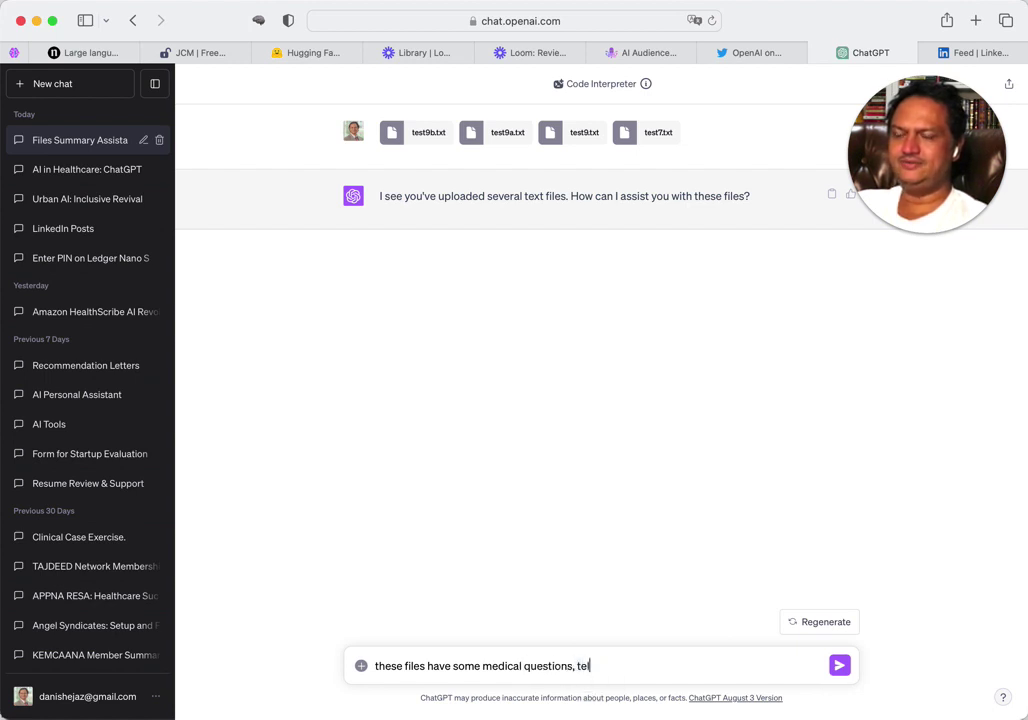
{"action": "type", "text": "l me"}
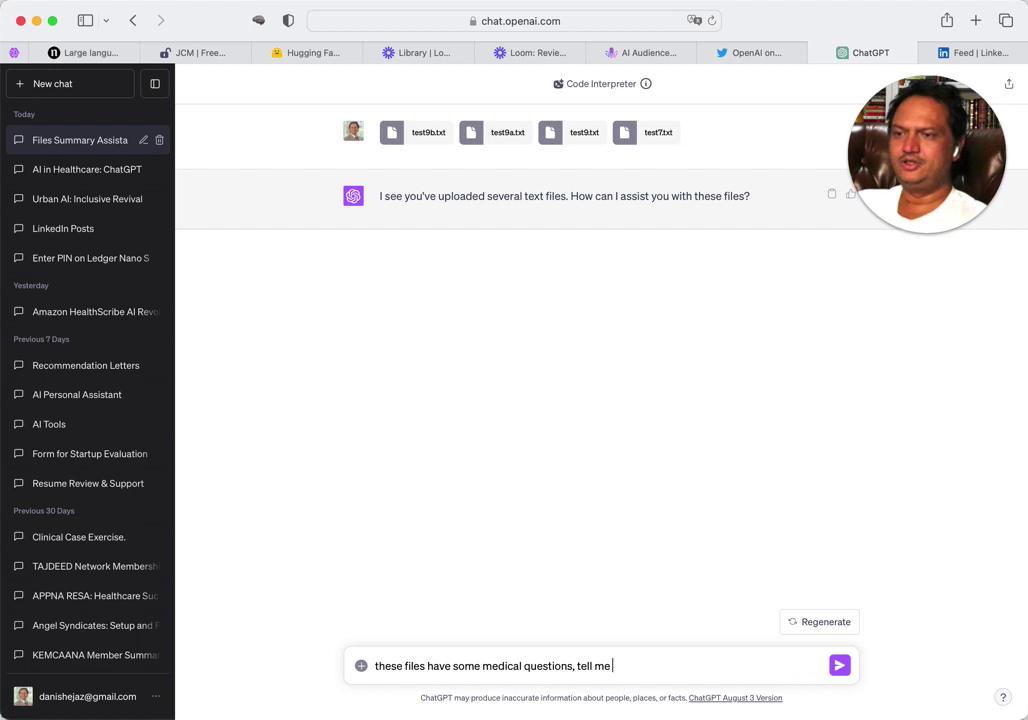
{"action": "type", "text": " how many questions re"}
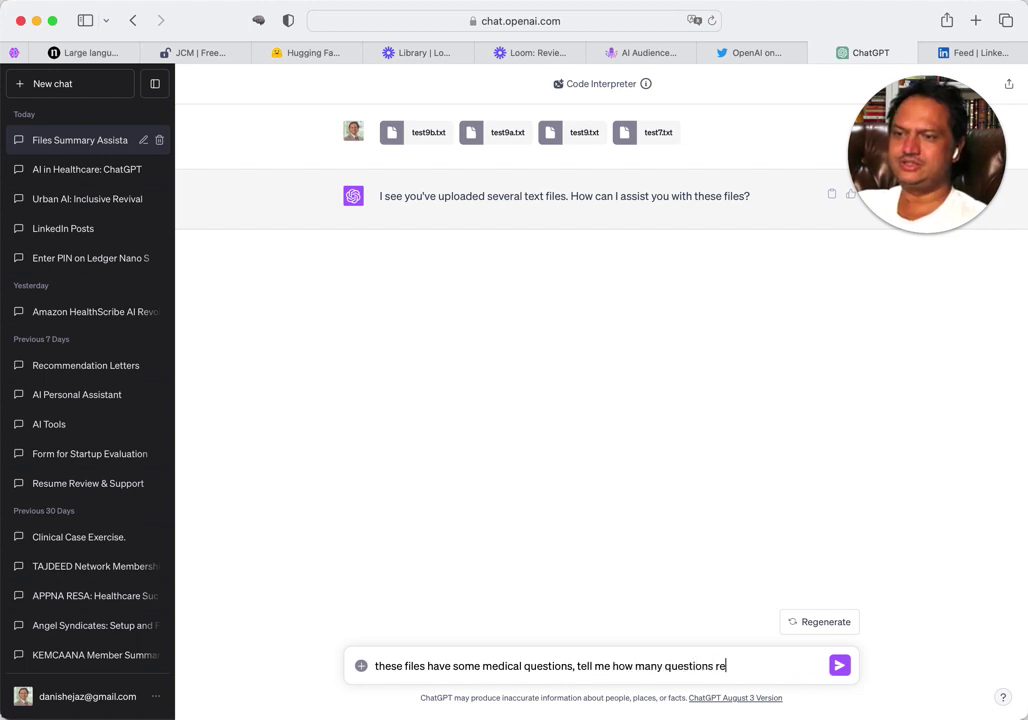
{"action": "type", "text": "lated t"}
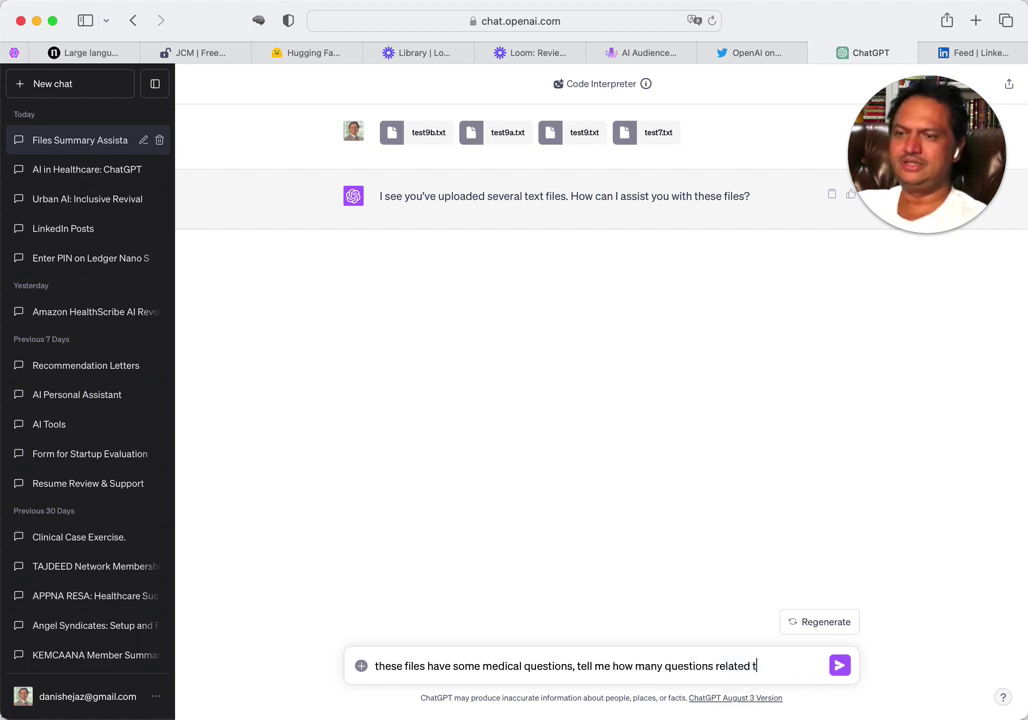
{"action": "type", "text": "o atrial fibr"}
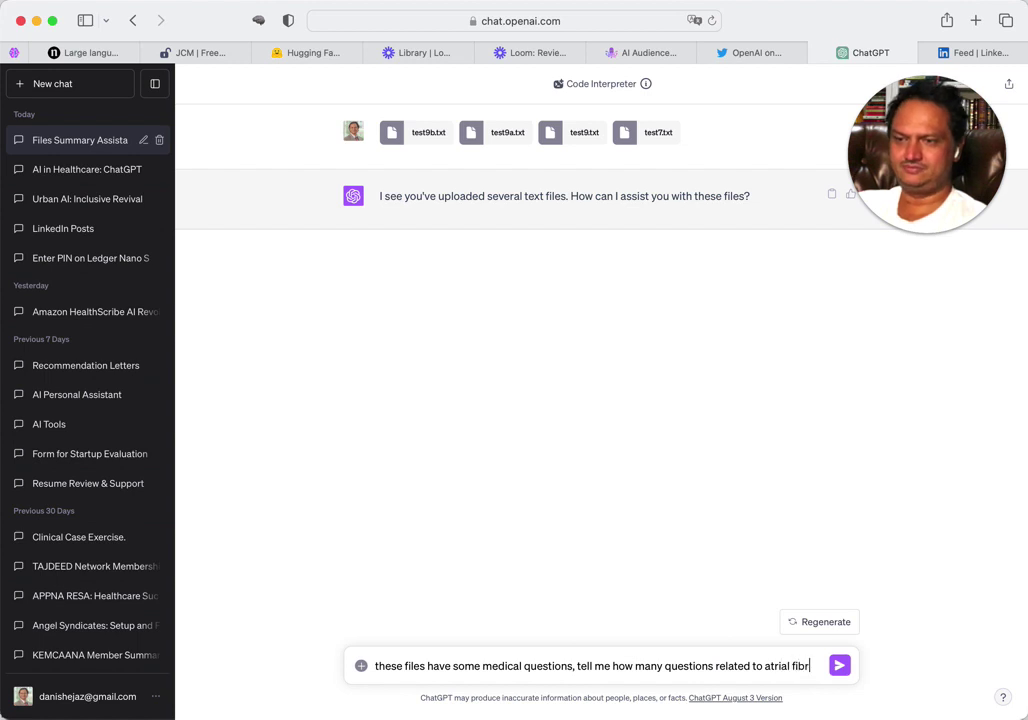
{"action": "type", "text": "illation."}
- Send the question, view then hide the Python work, and highlight the 28 mentions result
{"action": "key", "text": "Return"}
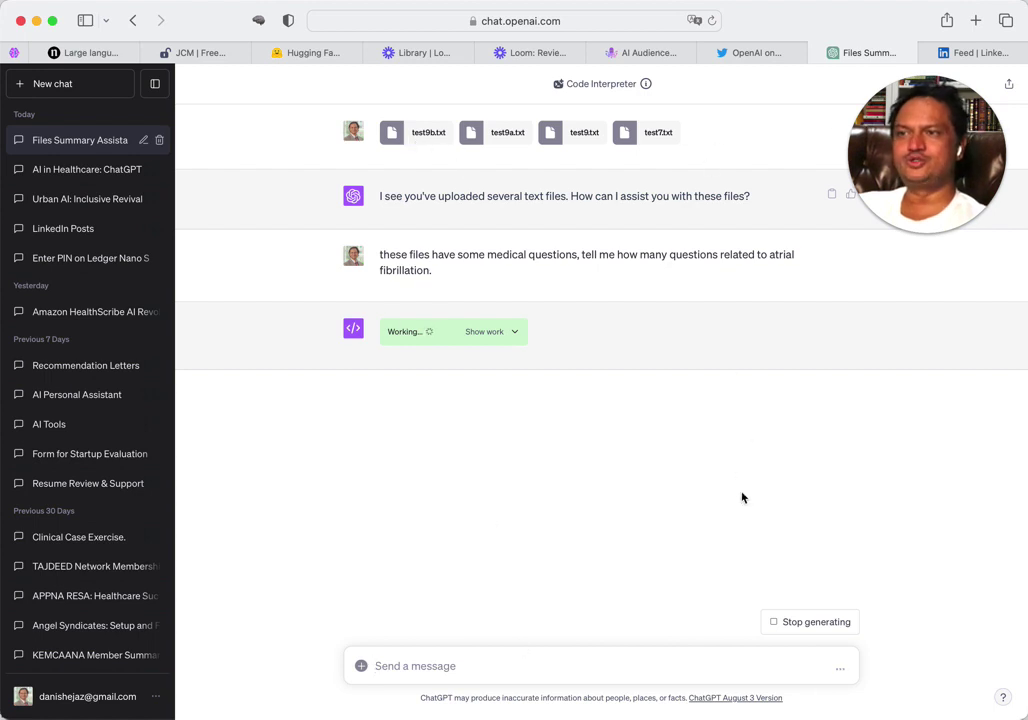
{"action": "left_click", "coordinate": [518, 334]}
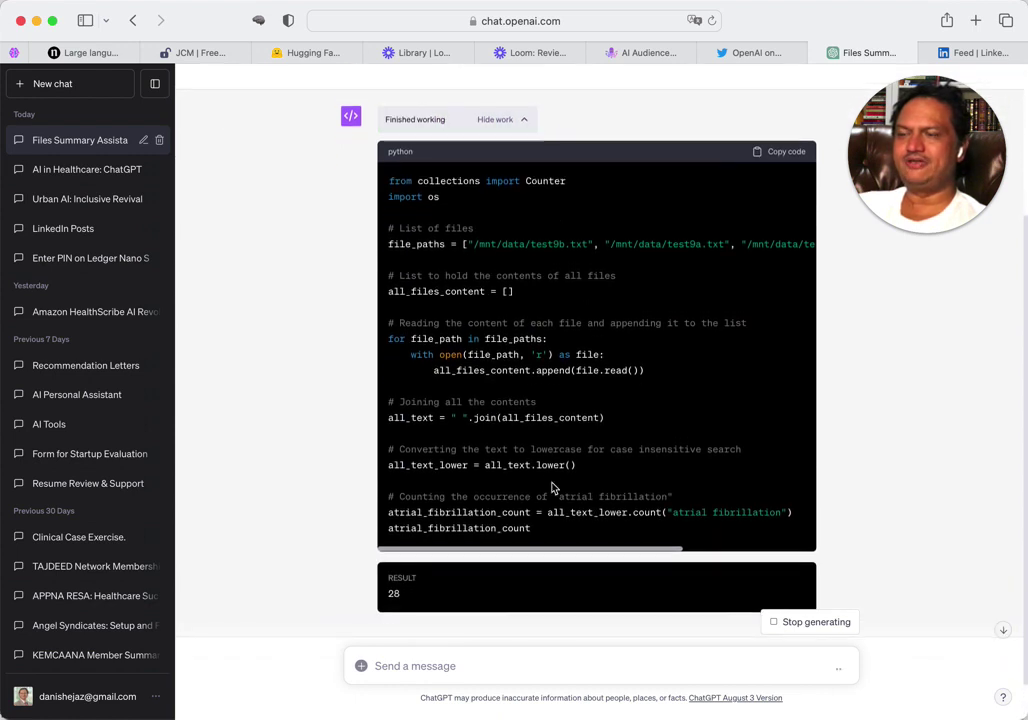
{"action": "left_click", "coordinate": [523, 119]}
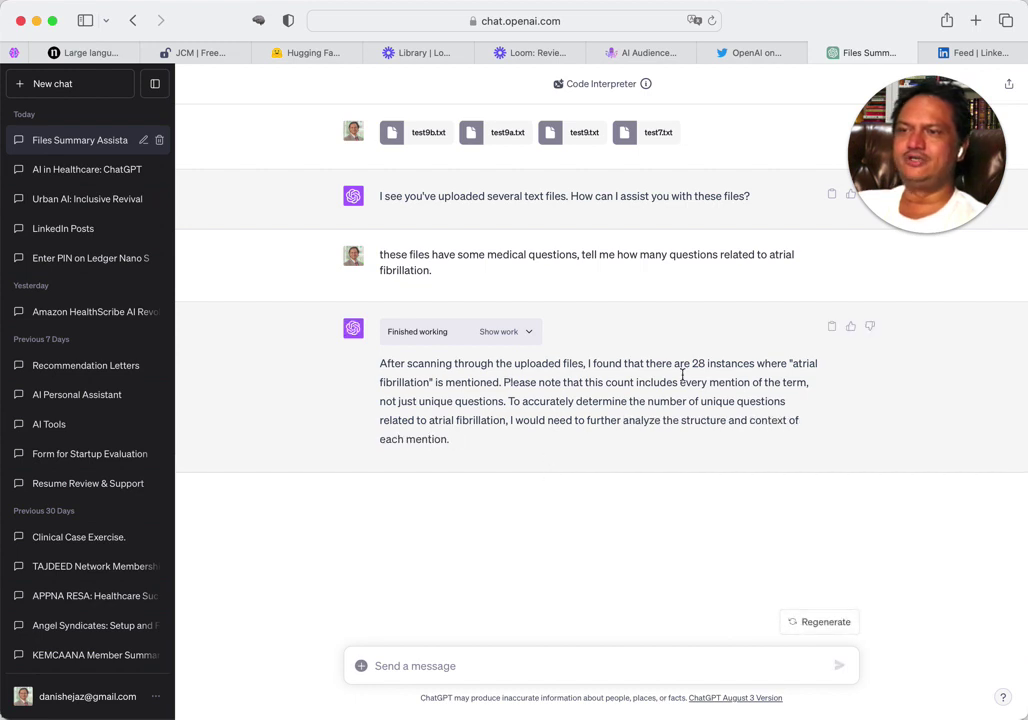
{"action": "left_click_drag", "start_coordinate": [691, 364], "coordinate": [499, 382]}
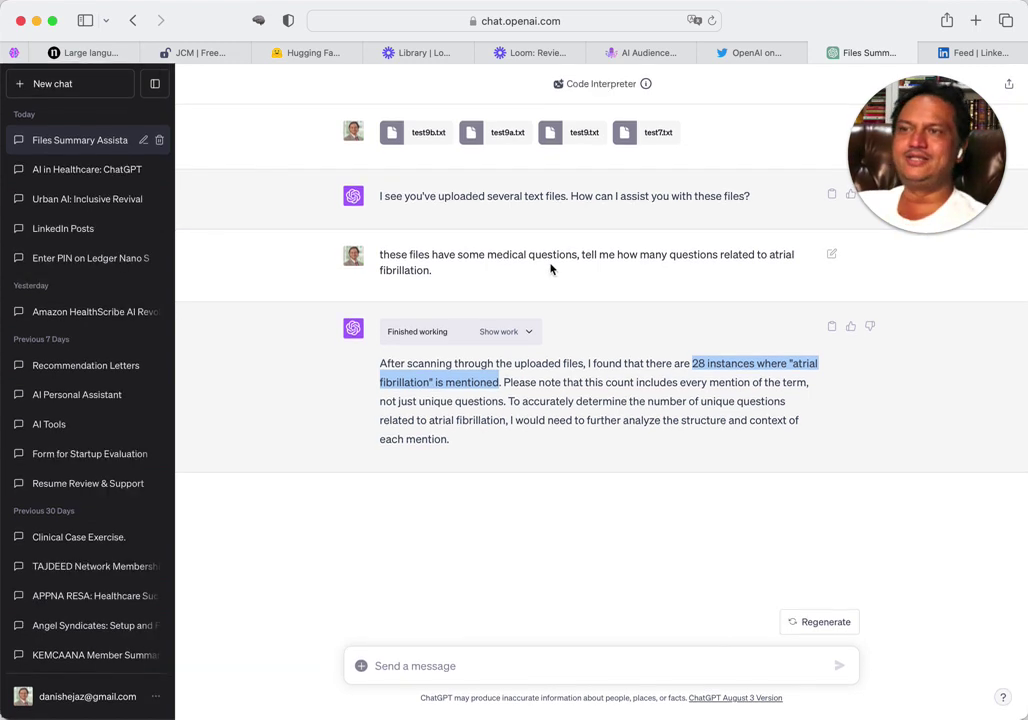
{"action": "mouse_move", "coordinate": [892, 206]}
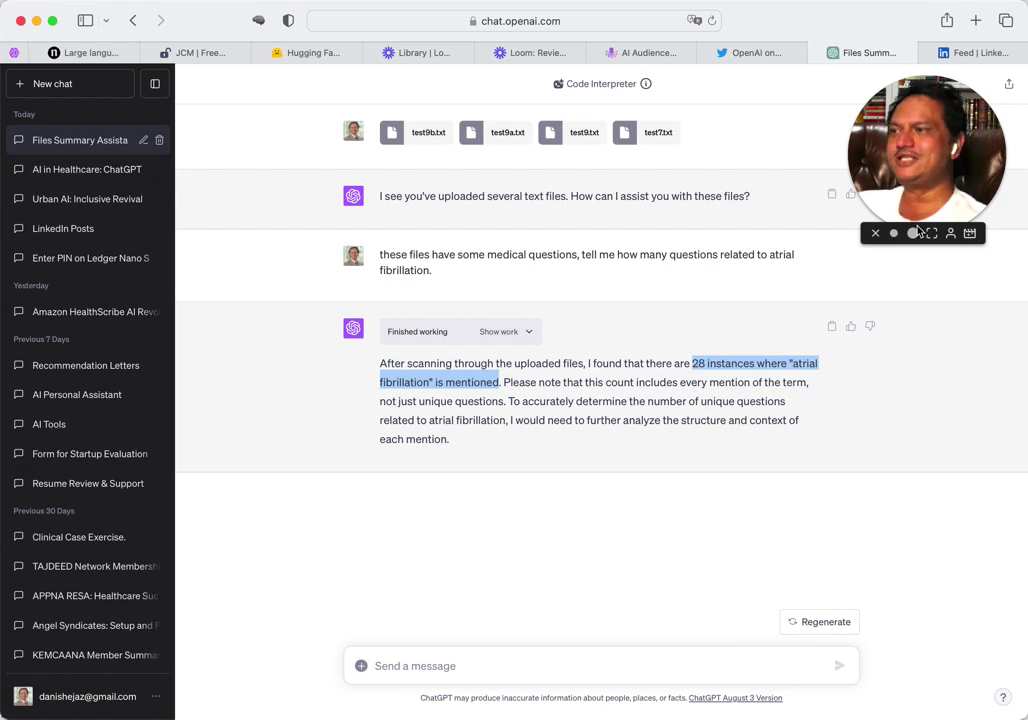